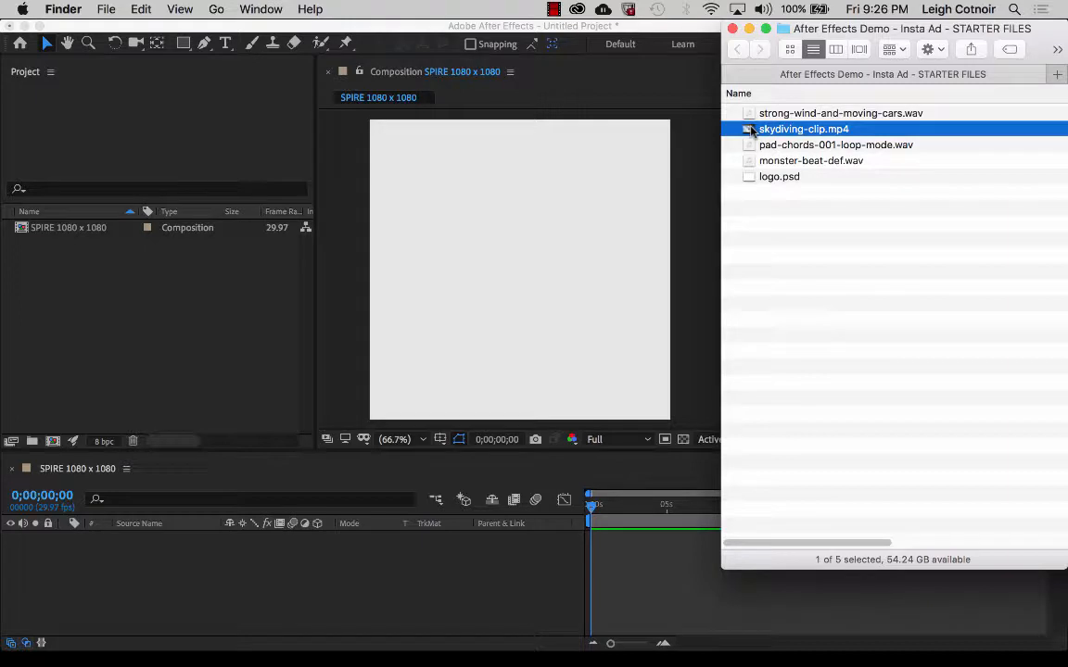
Import skydiving-clip.mp4 from the starter files folder into the After Effects project.
left_click_drag(751, 131, 131, 298)
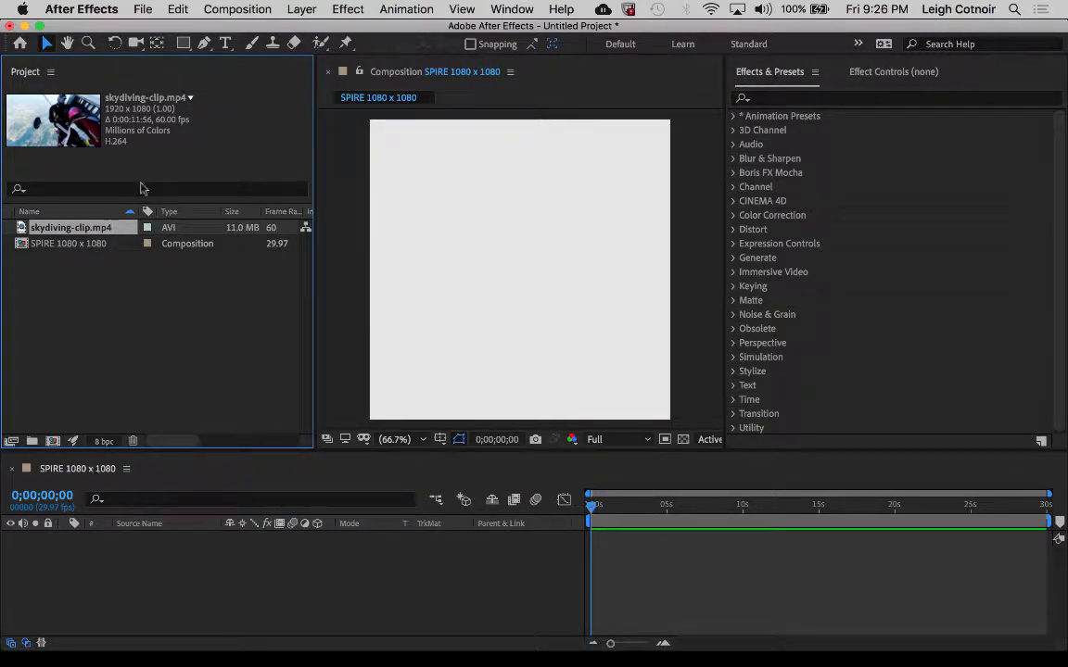
left_click(143, 9)
mouse_move(145, 231)
Place skydiving-clip.mp4 in the SPIRE 1080 x 1080 composition and shift it slightly off centre to the left.
left_click_drag(21, 227, 517, 271)
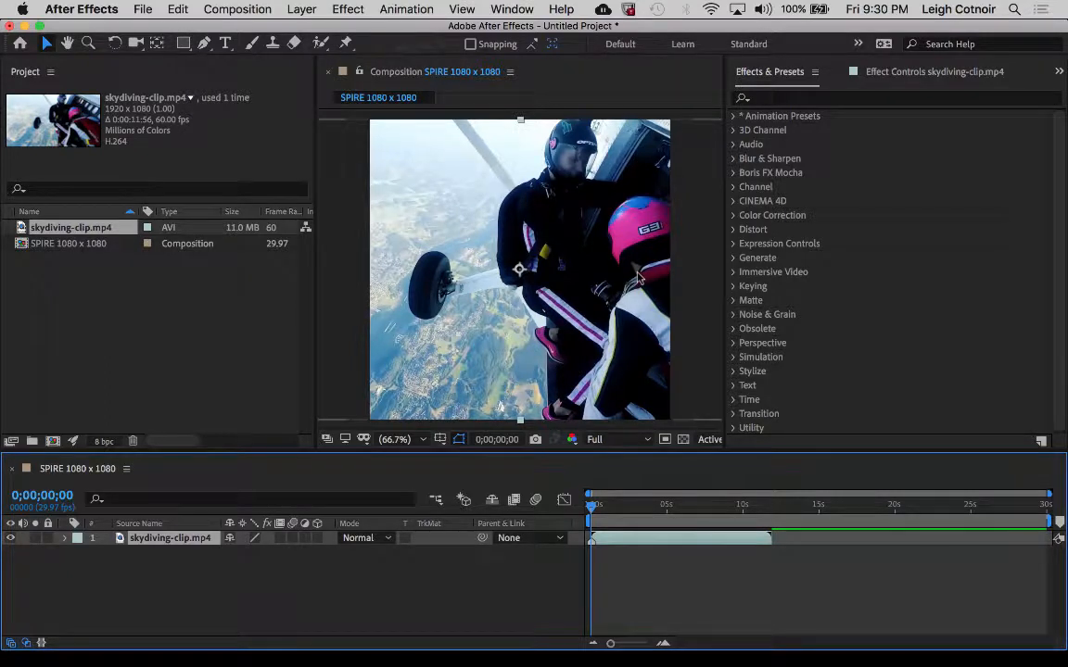
left_click_drag(638, 277, 604, 286)
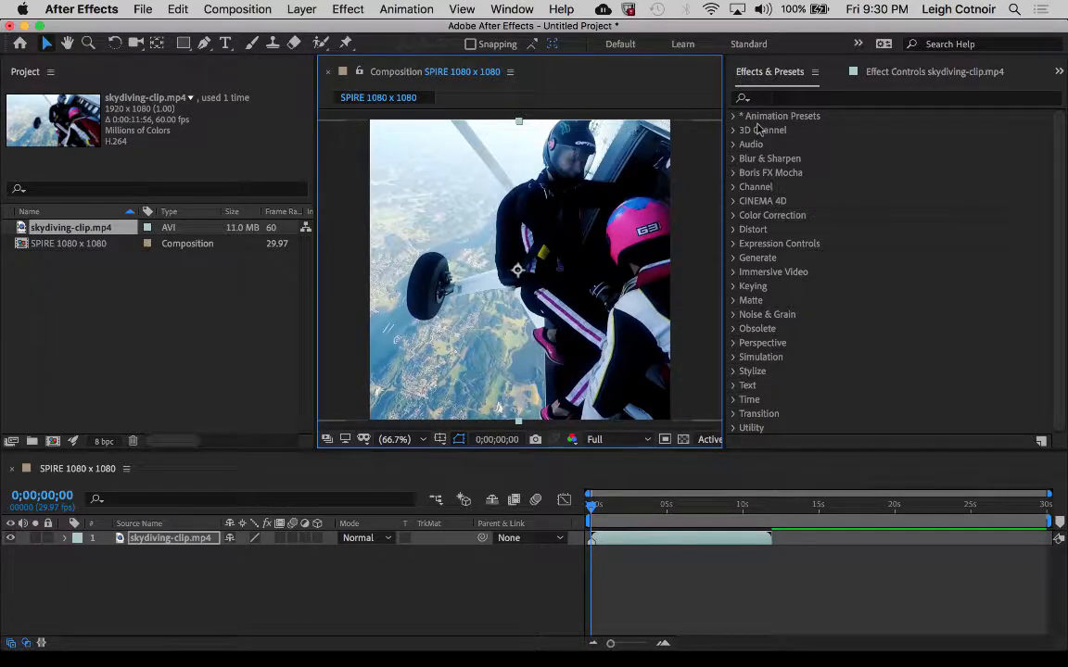
Show the Align panel and centre the clip horizontally in the composition.
left_click(512, 10)
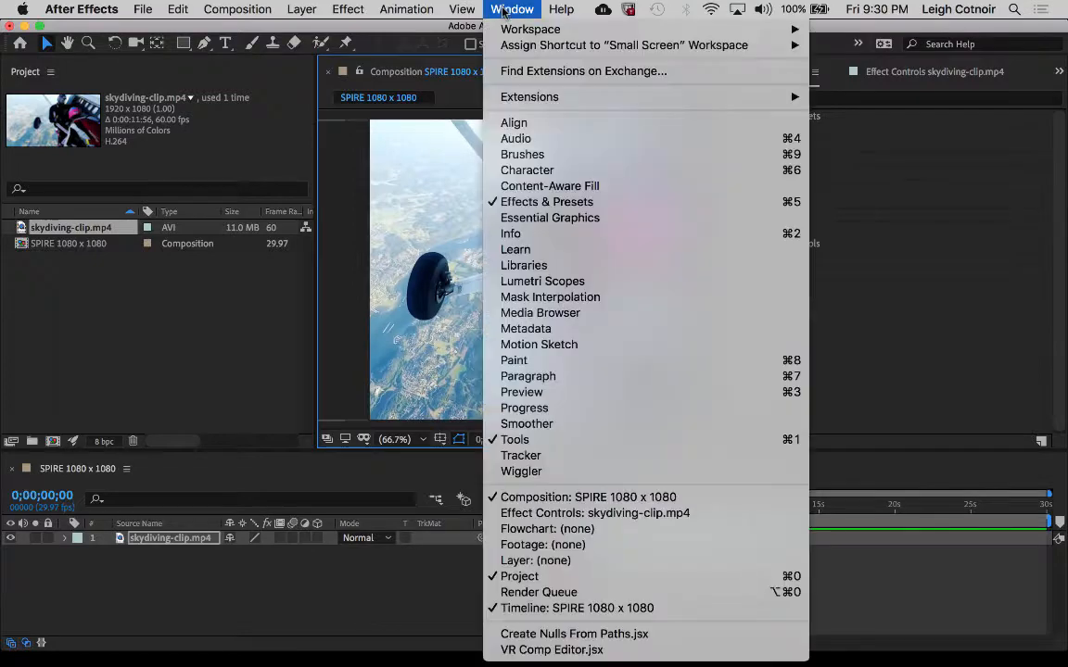
left_click(514, 122)
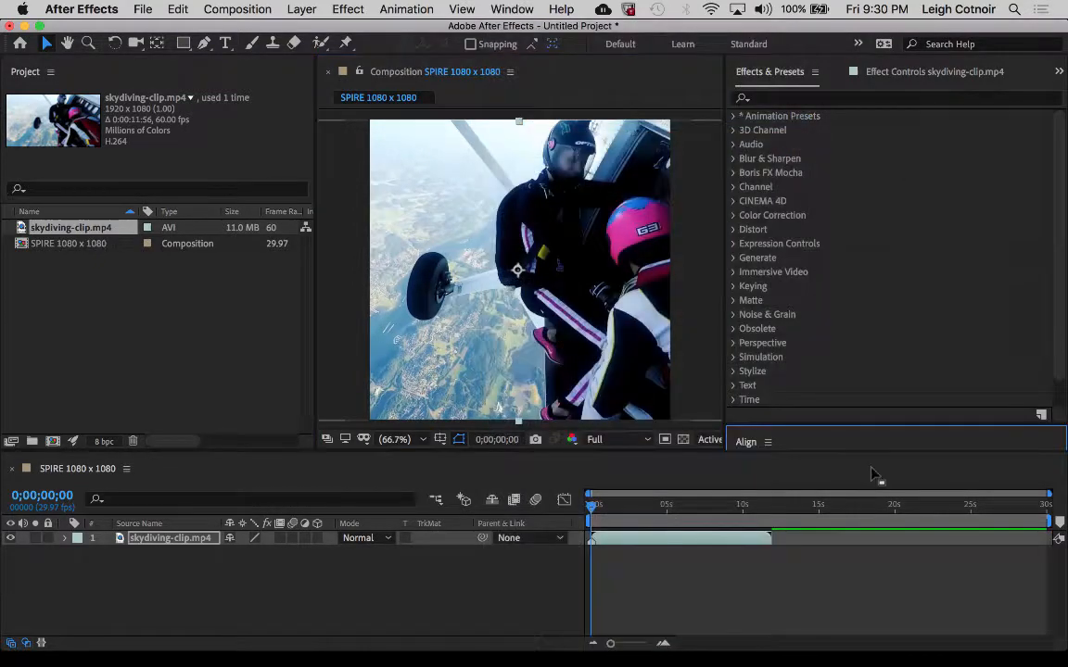
double_click(746, 443)
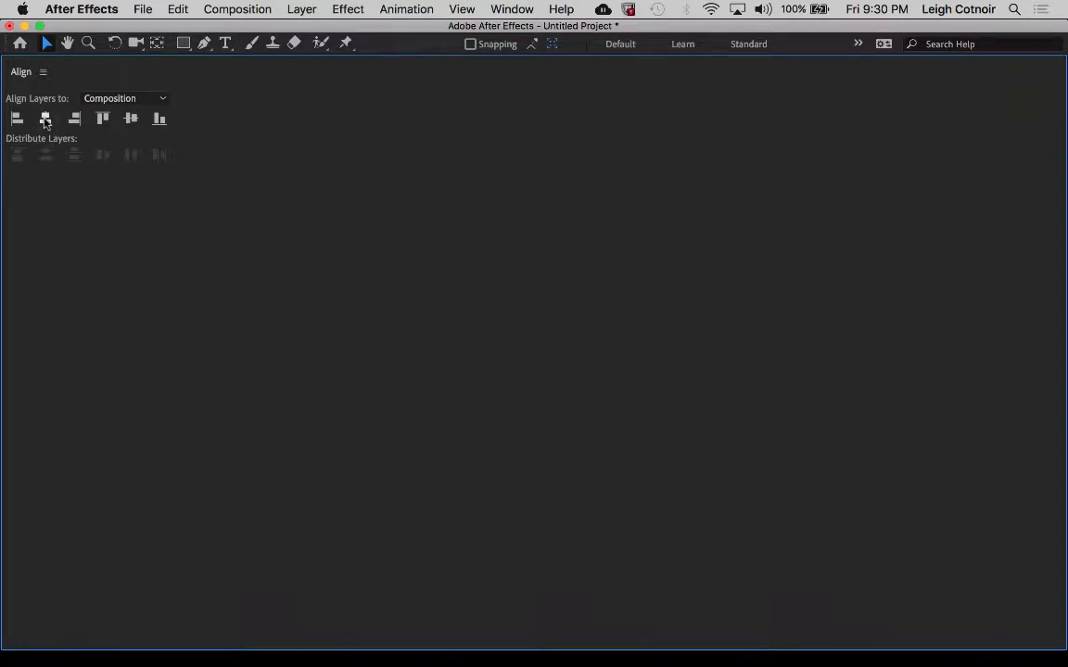
left_click(45, 119)
double_click(21, 67)
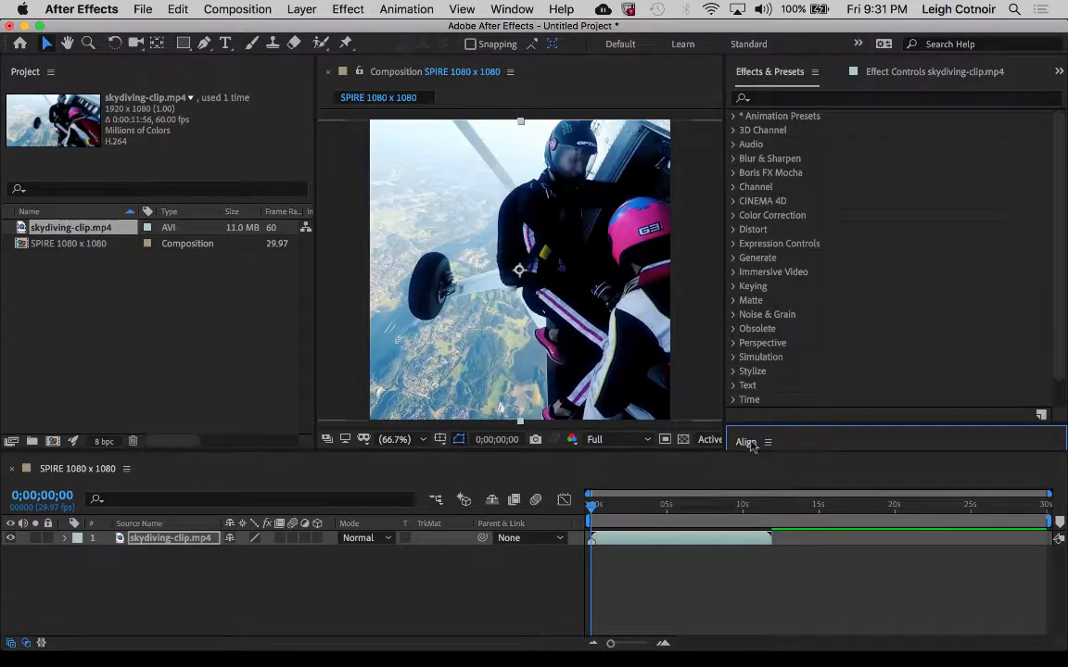
Dock the Align panel in the same group as the Project panel and bring Align to the front.
left_click_drag(746, 443, 55, 339)
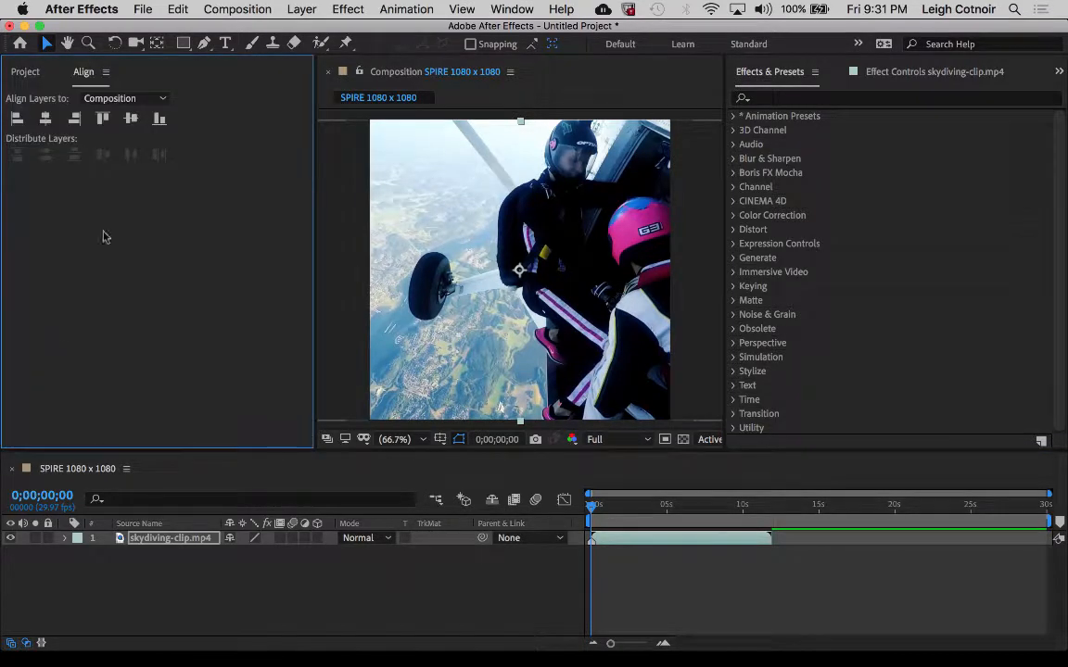
left_click(25, 74)
left_click(84, 73)
Try aligning the clip to the composition's right and left edges, and centre it horizontally and vertically.
left_click(73, 116)
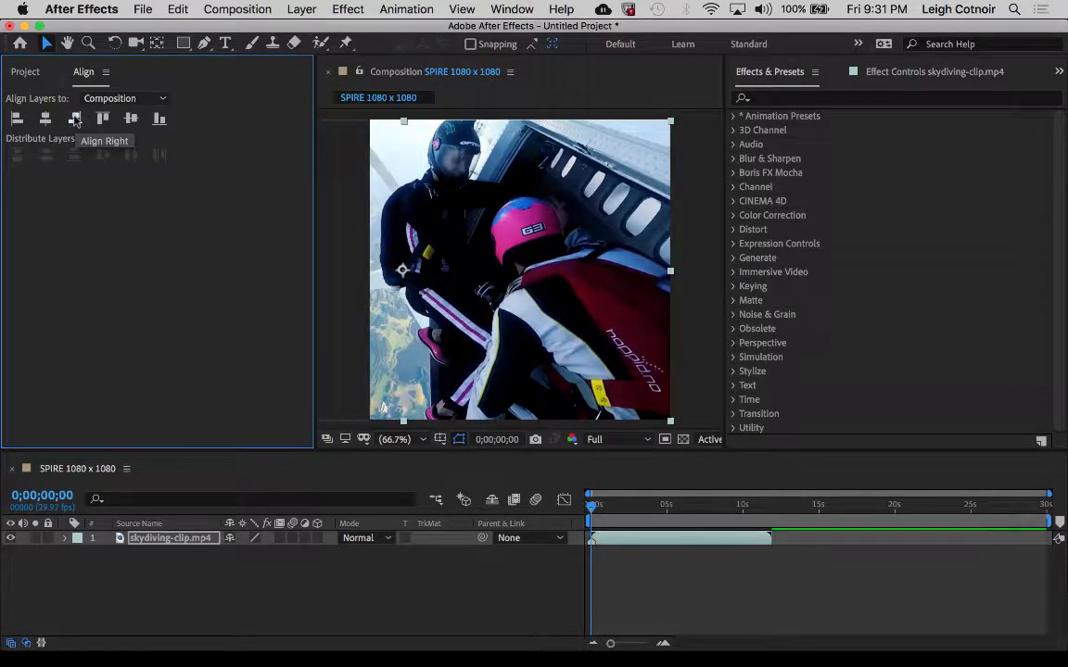
left_click(16, 118)
left_click(46, 118)
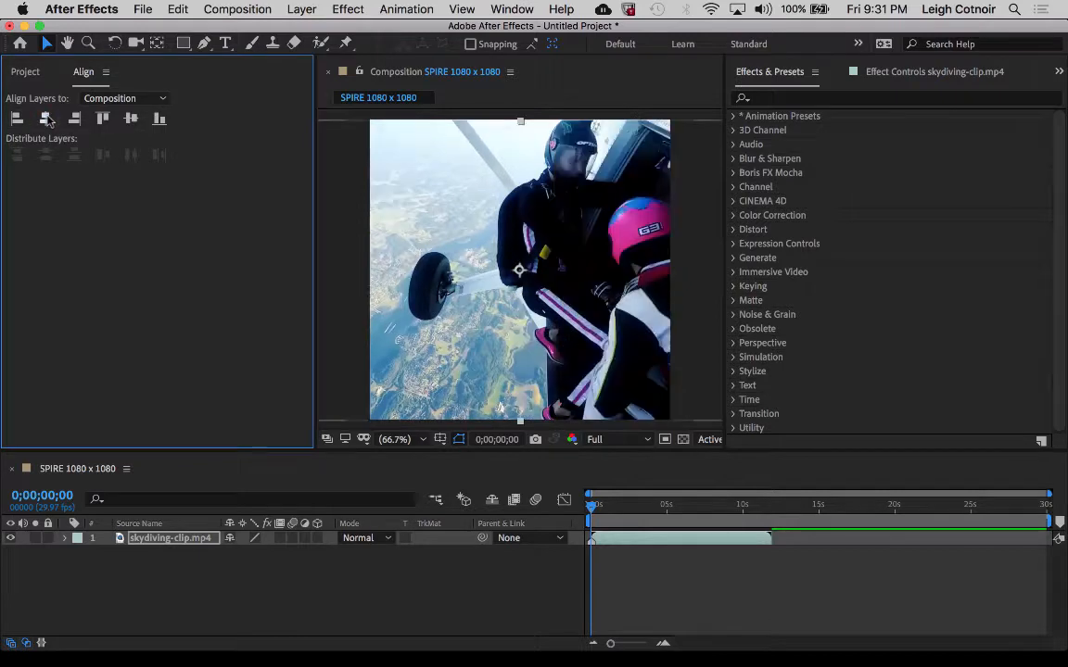
left_click(131, 119)
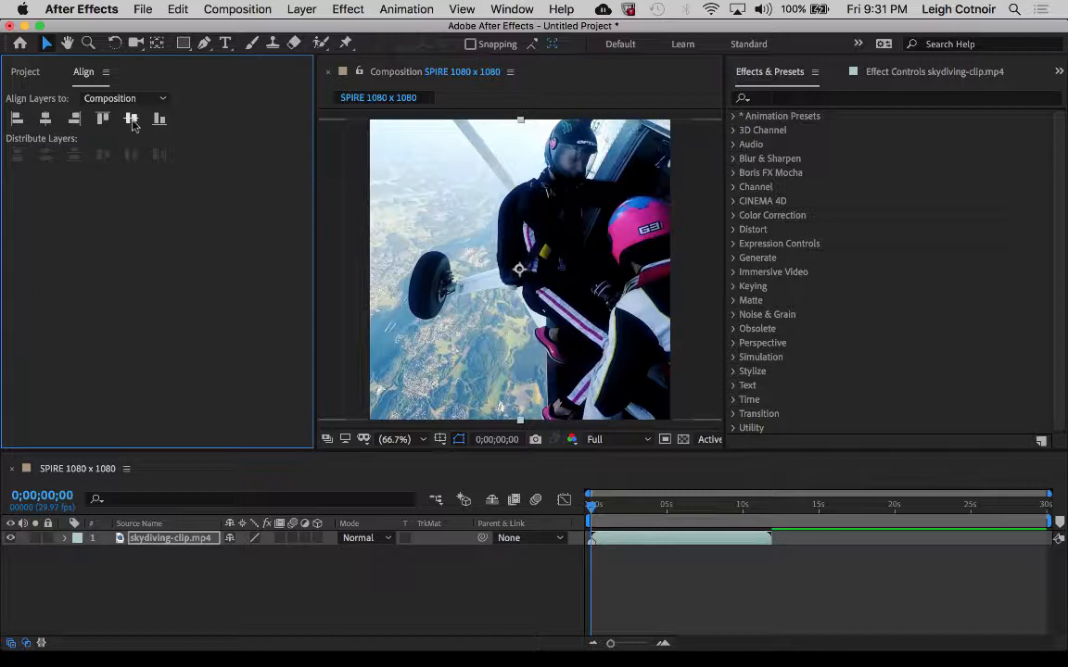
Show the project items again and delete the skydiving-clip.mp4 layer from the composition.
left_click(24, 73)
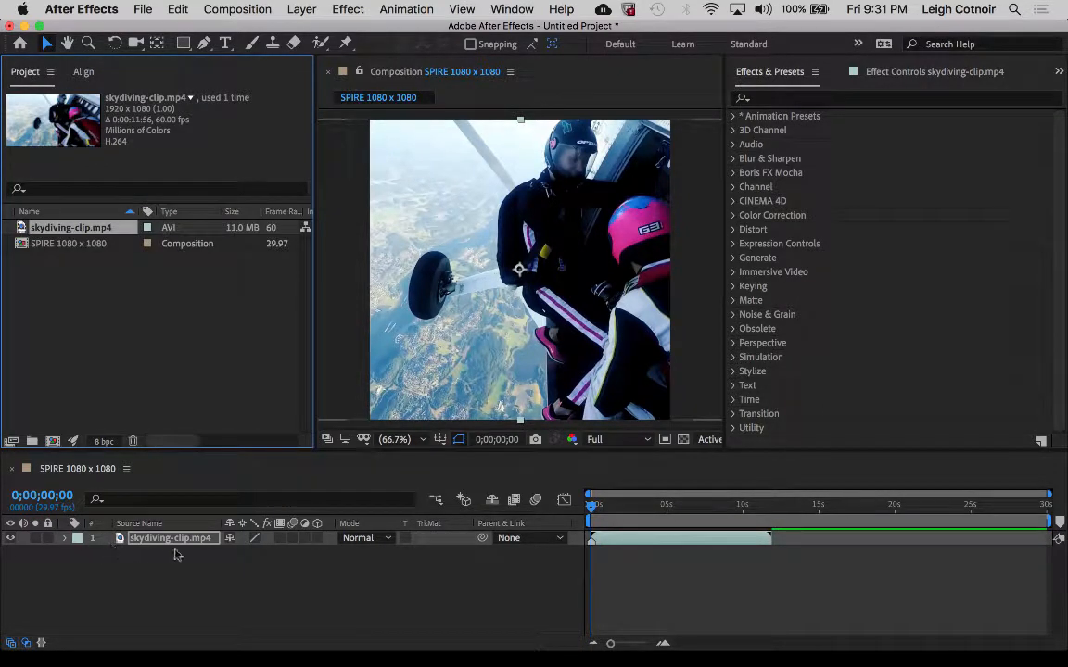
left_click(233, 538)
left_click(160, 538)
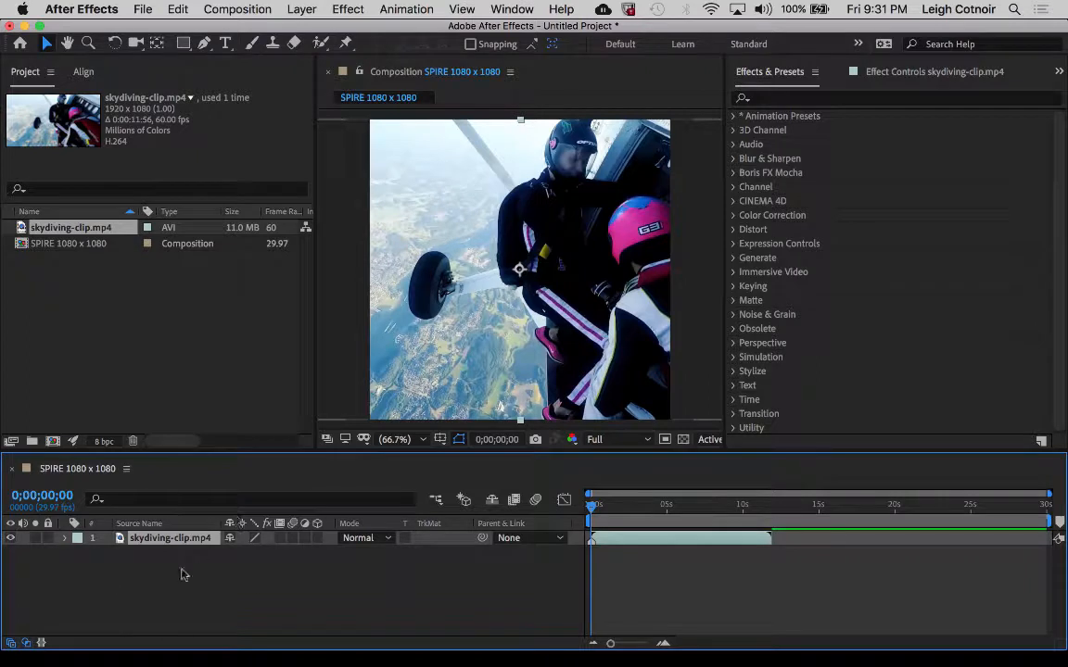
key("Delete")
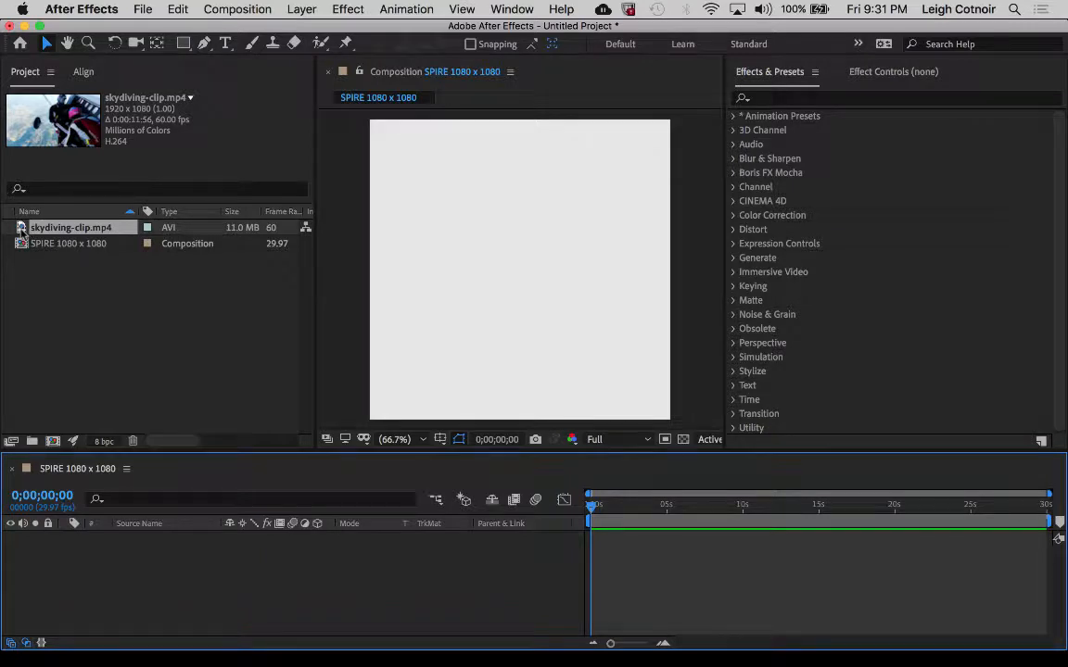
Add skydiving-clip.mp4 from the project items to the SPIRE 1080 x 1080 timeline as a centred layer.
left_click(20, 230)
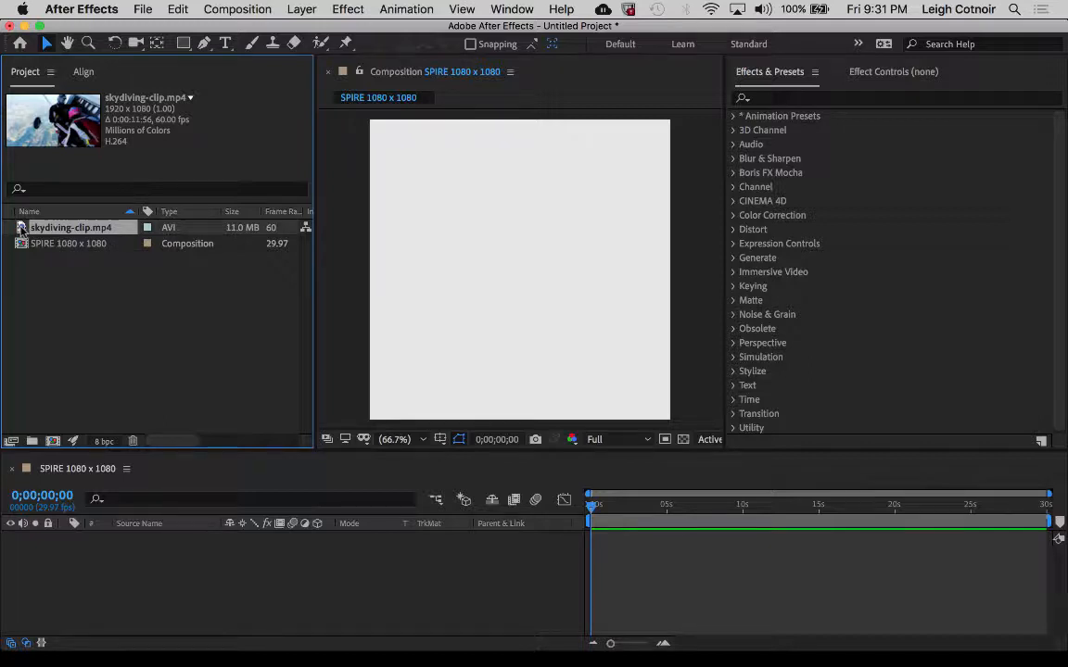
left_click_drag(21, 230, 101, 574)
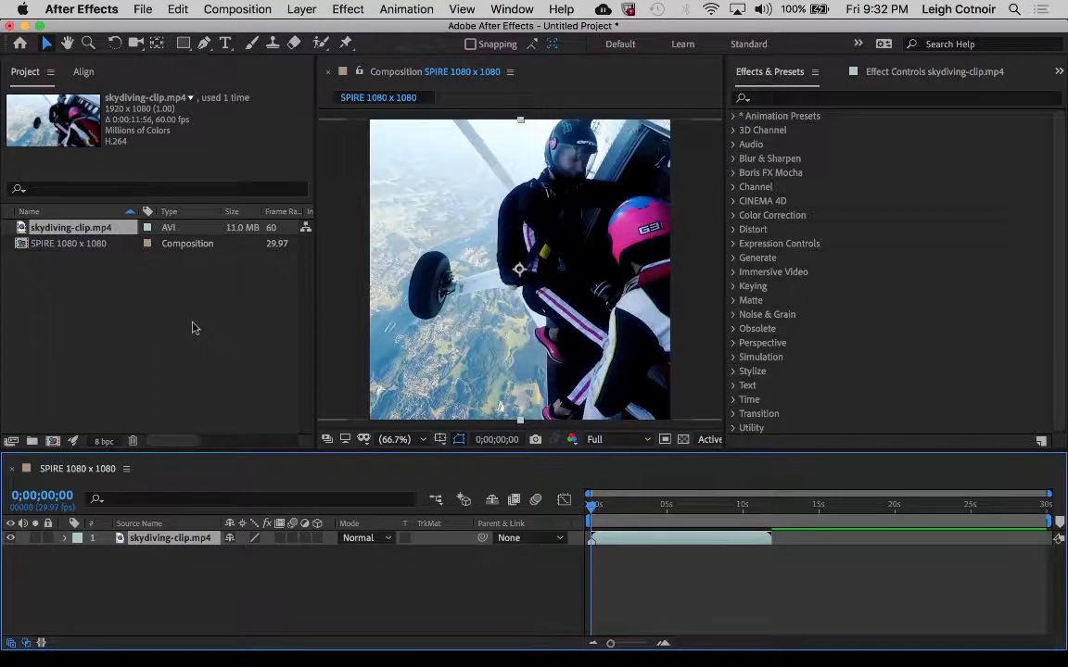
Open the skydiving-clip.mp4 layer in its own Layer viewer, compare it with the composition view, and play the uncropped clip.
double_click(119, 541)
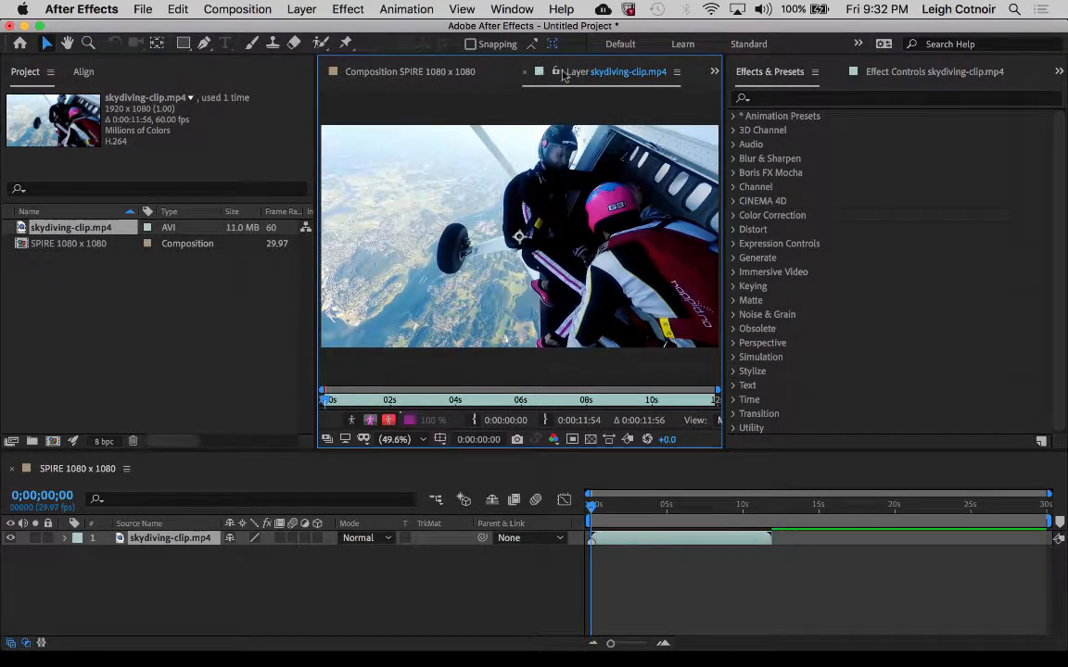
left_click(390, 73)
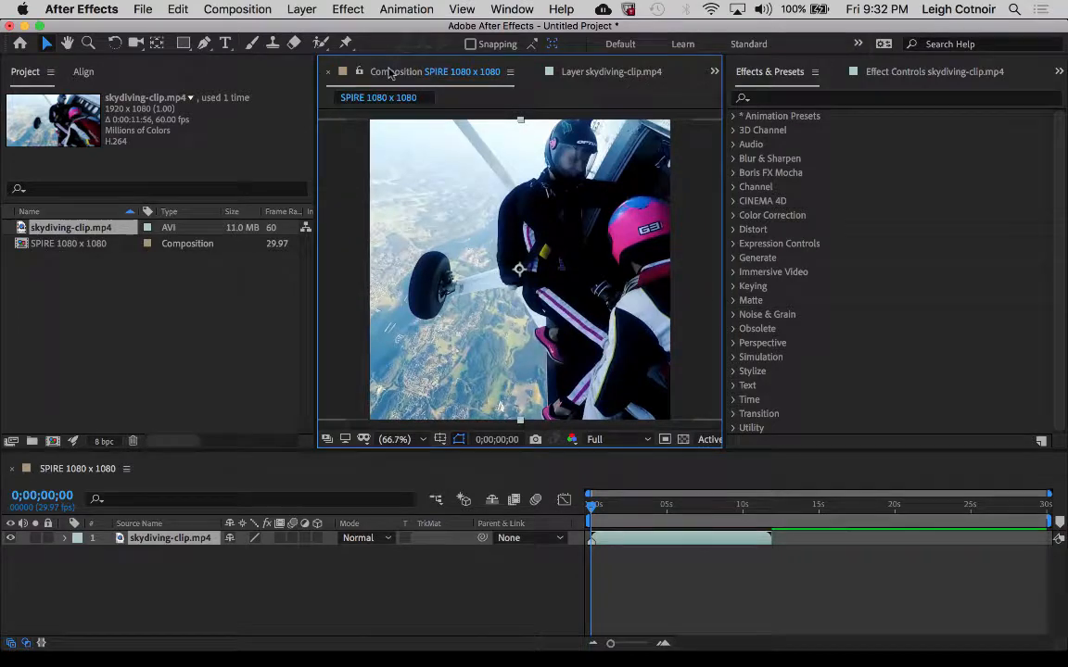
left_click(609, 74)
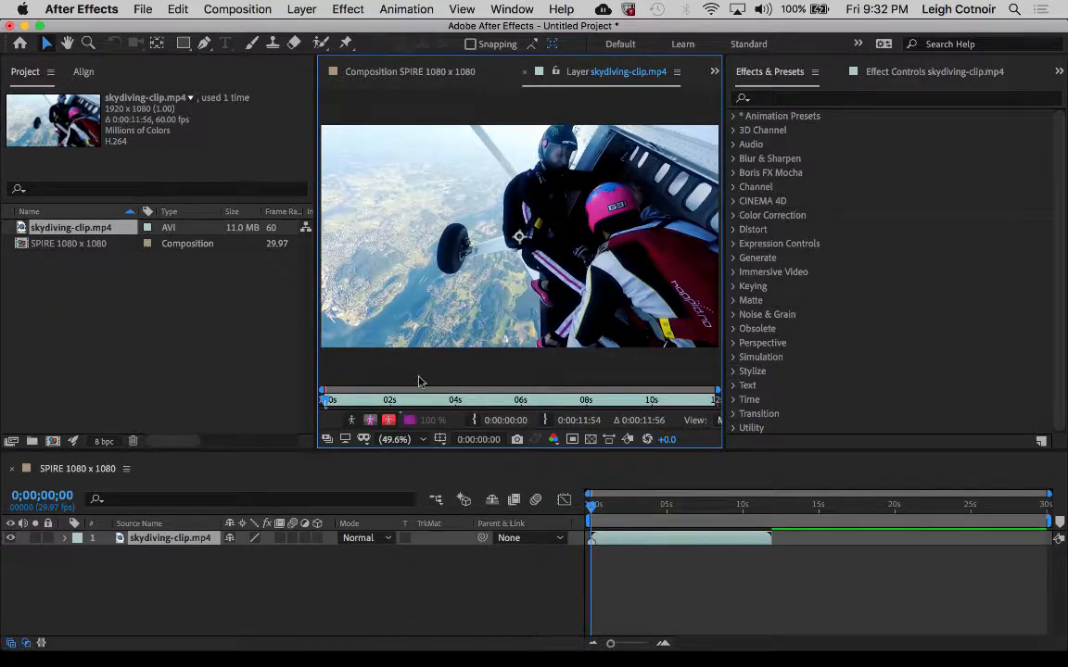
key("space")
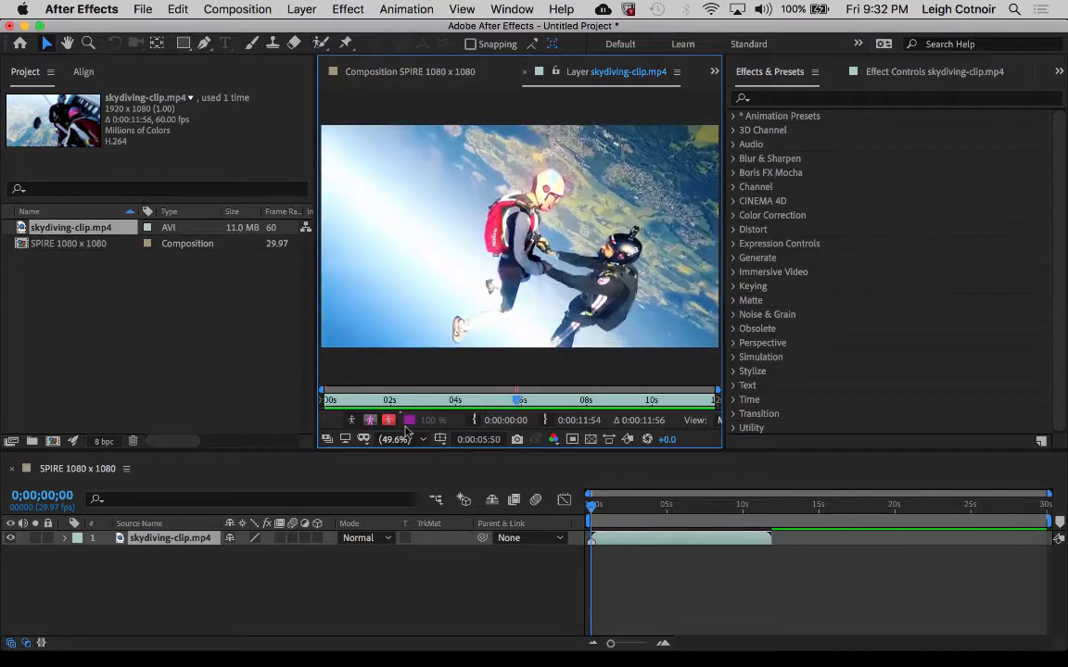
key("space")
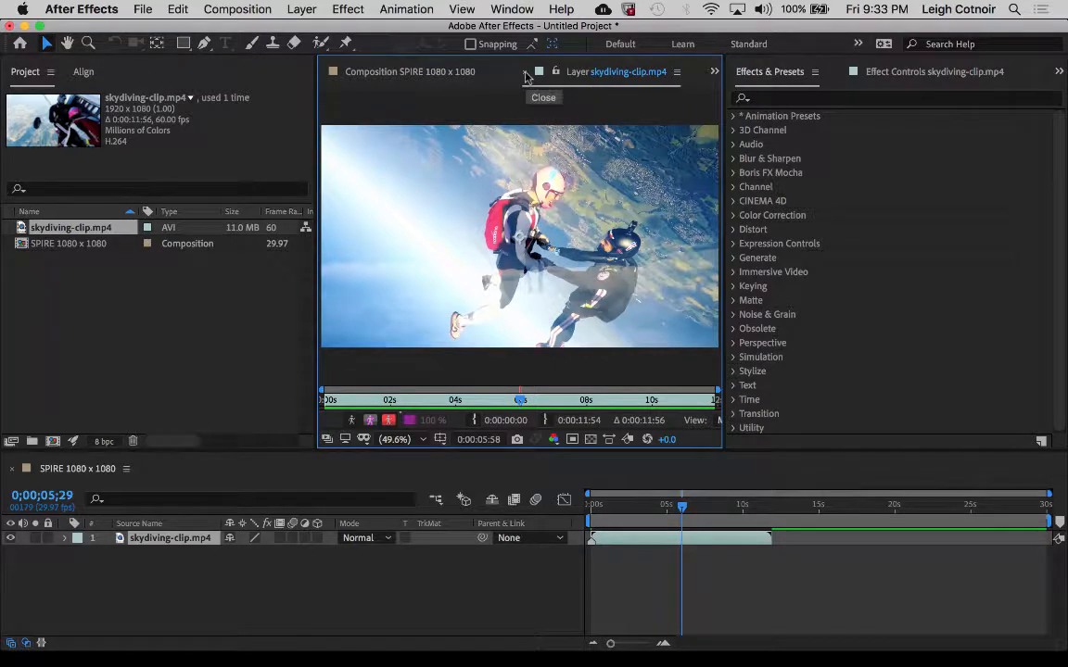
Check the same frame in the composition view and close the clip's Layer viewer.
left_click(417, 74)
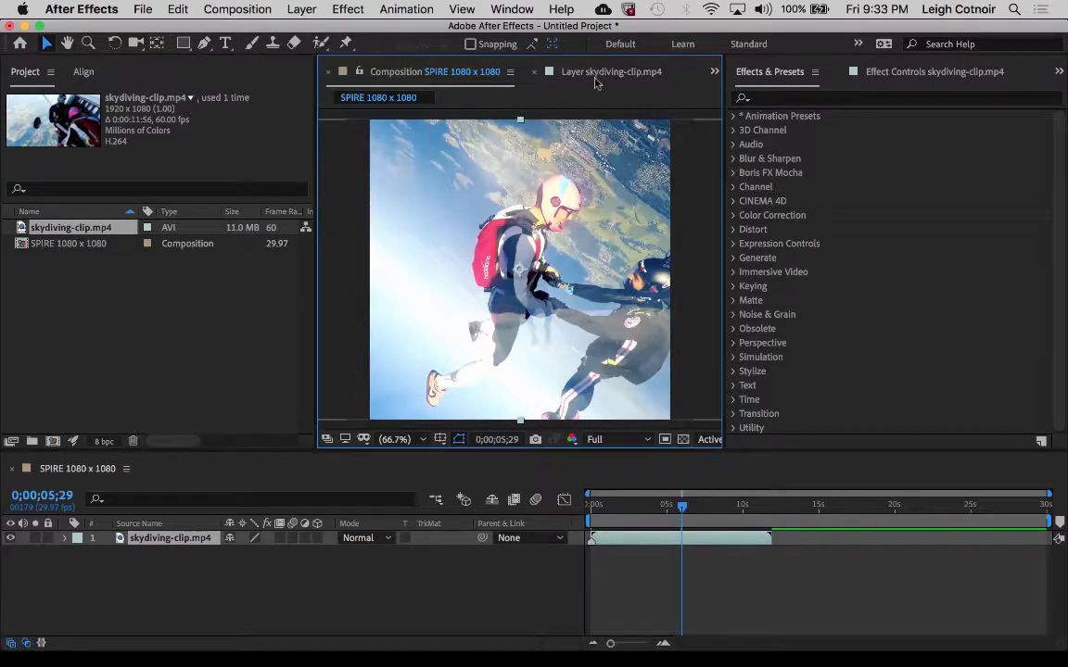
left_click(539, 74)
left_click(525, 72)
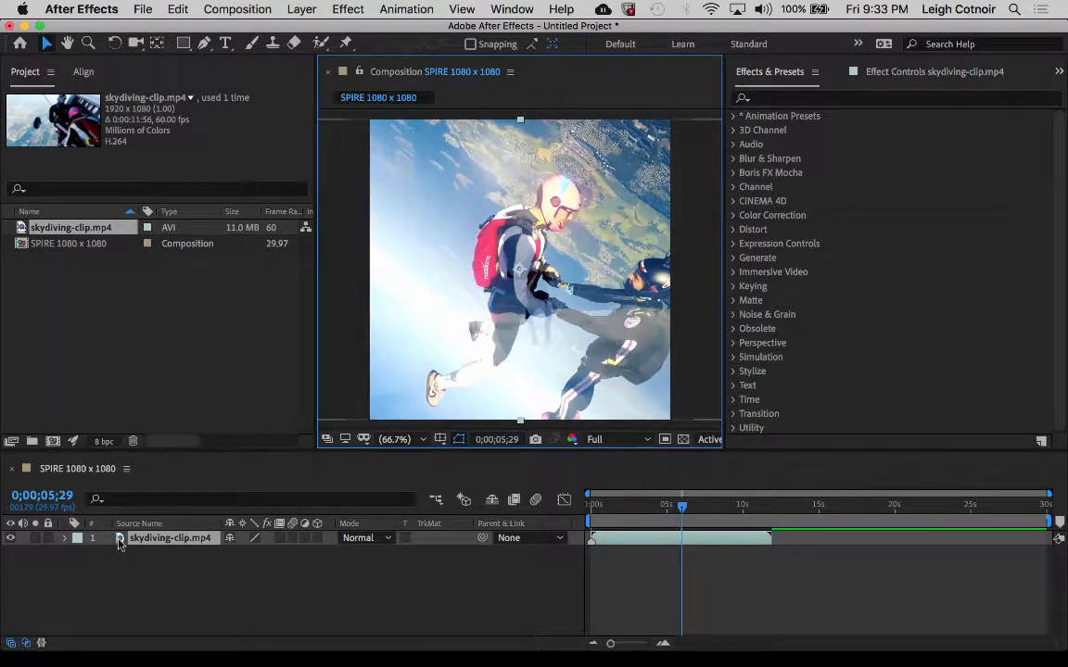
Open the source footage of skydiving-clip.mp4 from the project items in the Footage viewer, then close it.
left_click(21, 229)
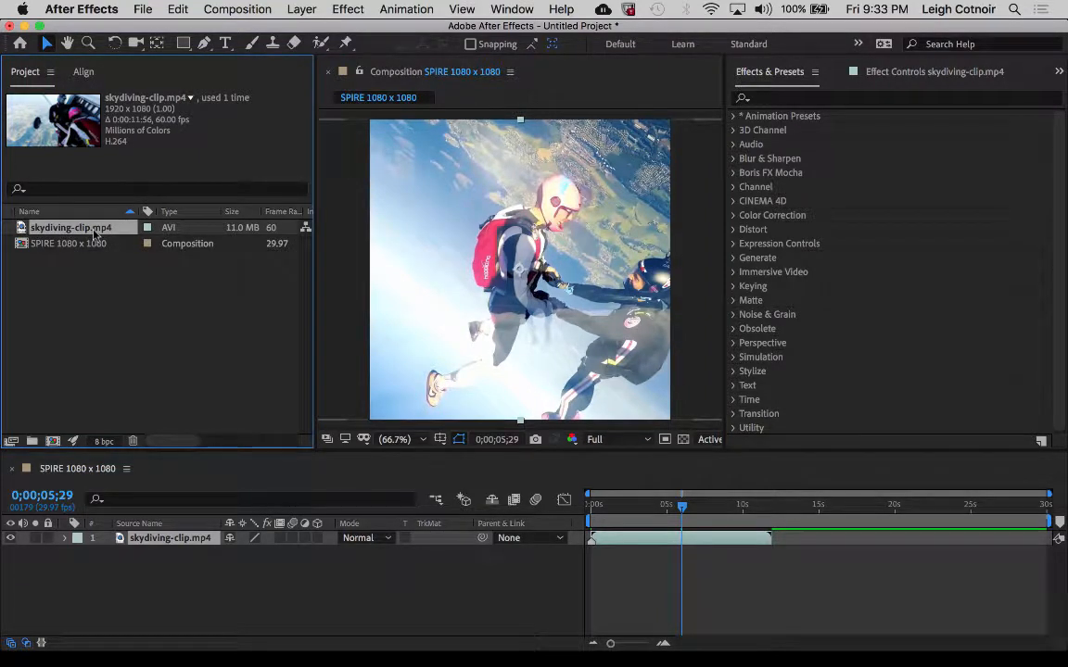
double_click(21, 229)
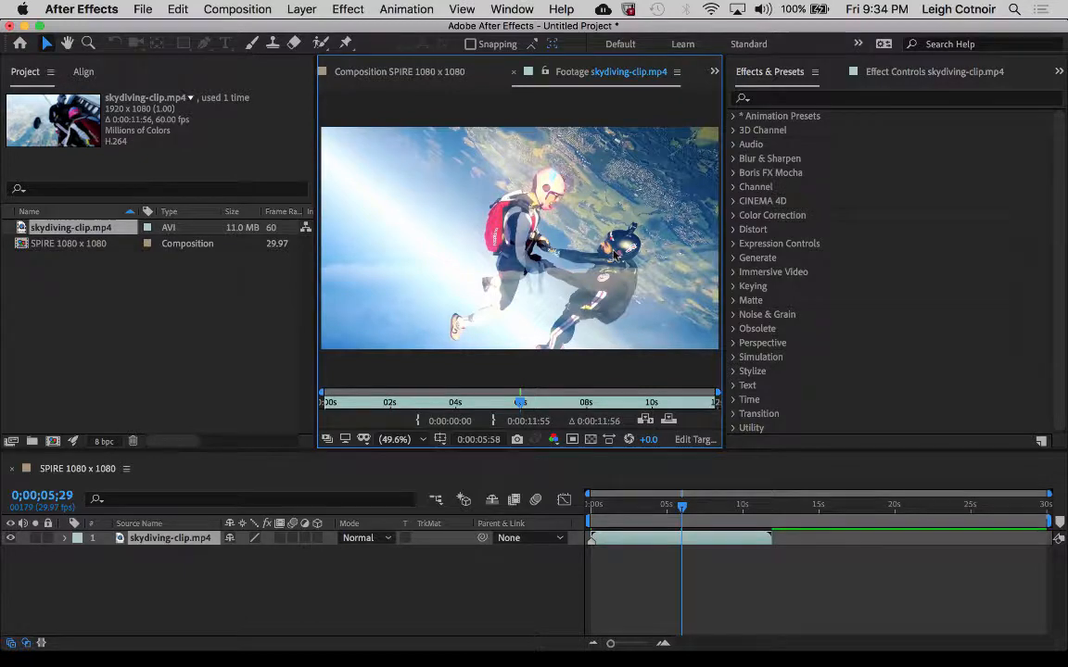
left_click(513, 71)
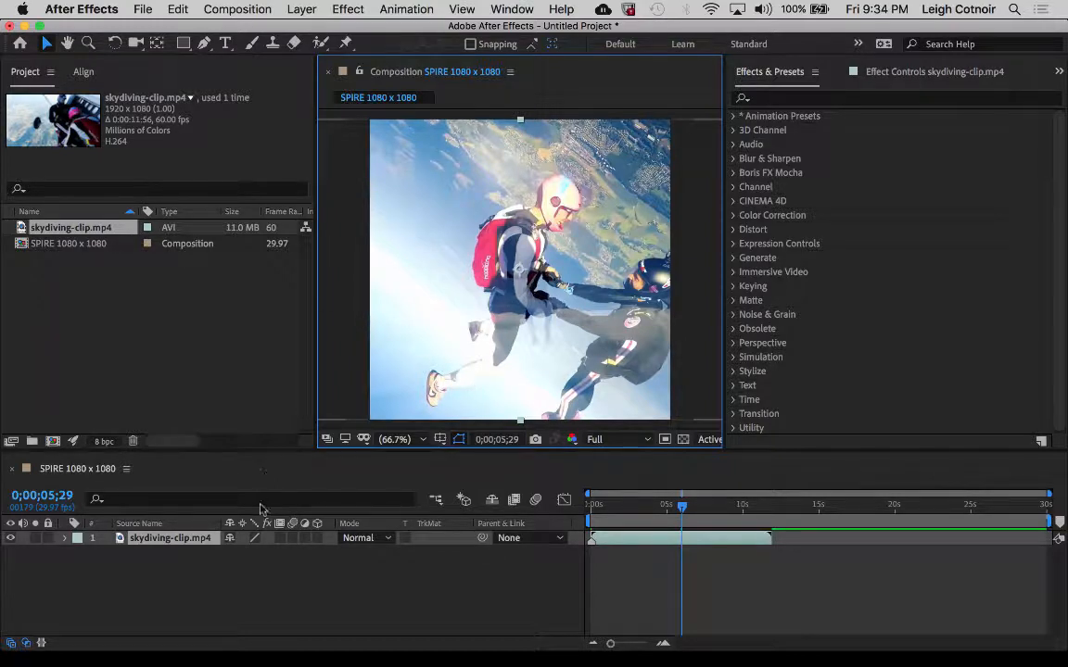
Scrub the timeline and return the current-time indicator to 0;00;00;00.
left_click(683, 512)
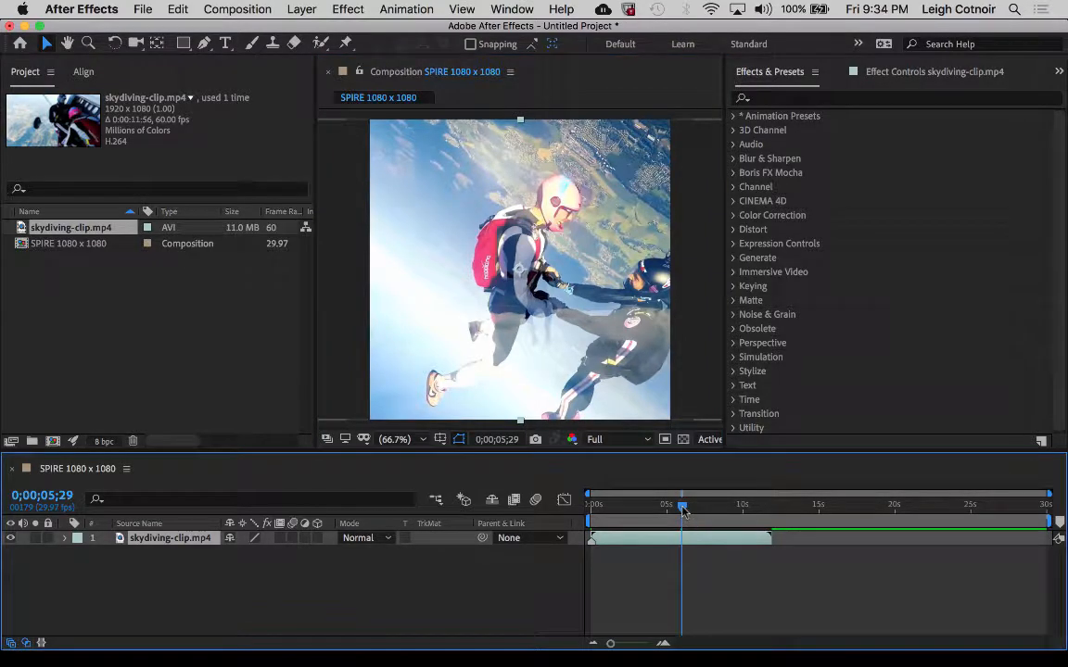
left_click_drag(684, 509, 563, 522)
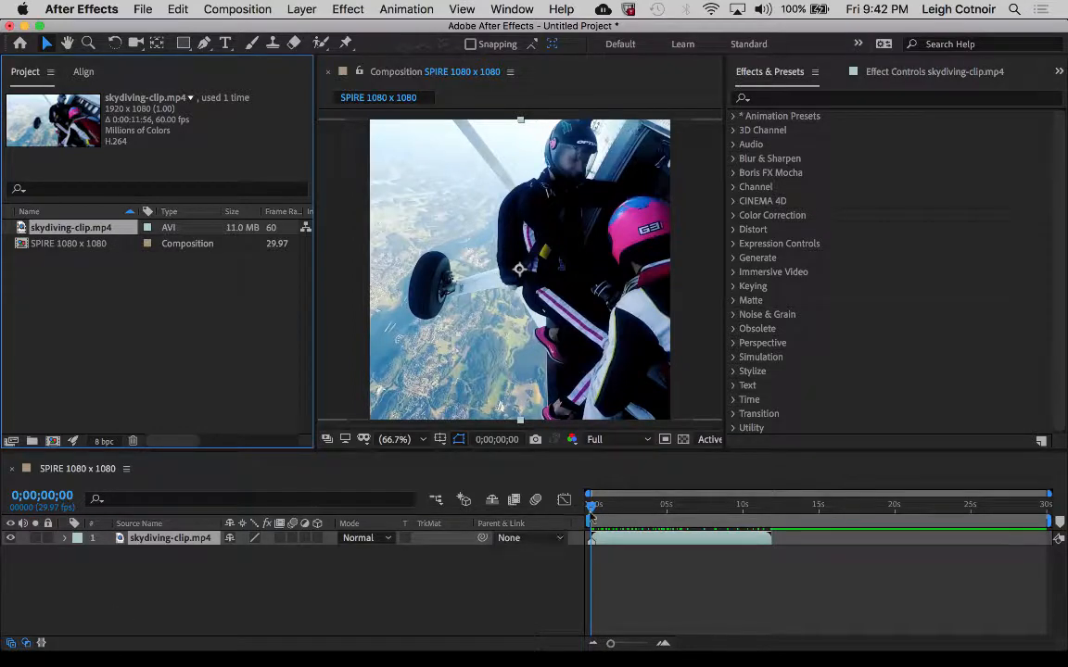
left_click(630, 507)
left_click_drag(639, 515, 567, 514)
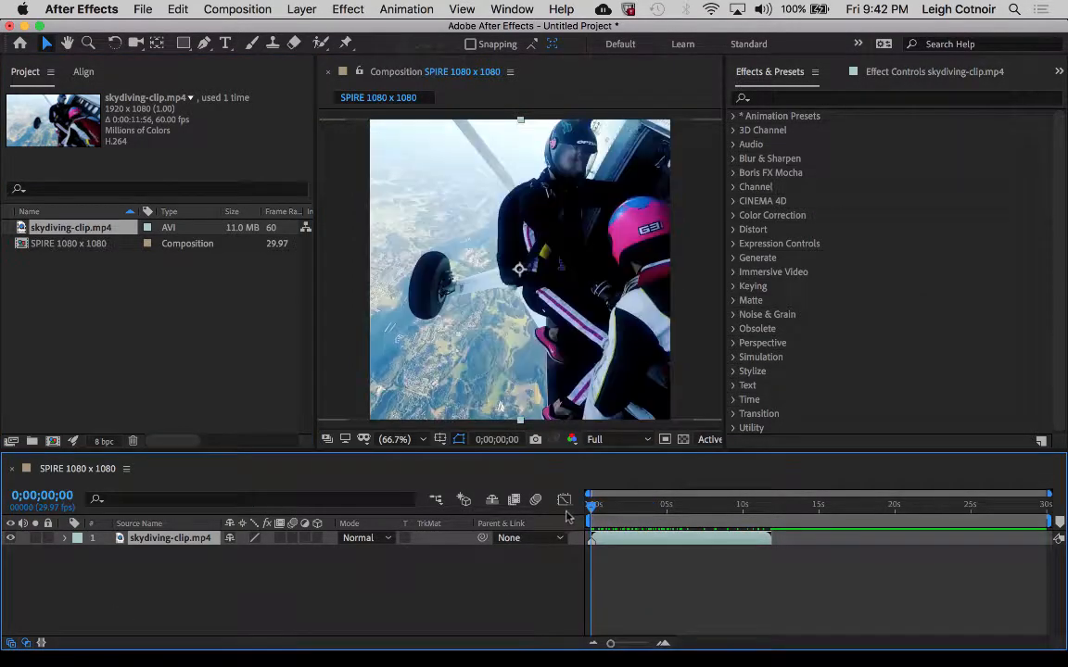
Expand the clip layer's Transform properties and make the timeline area taller so all of them fit.
left_click(65, 539)
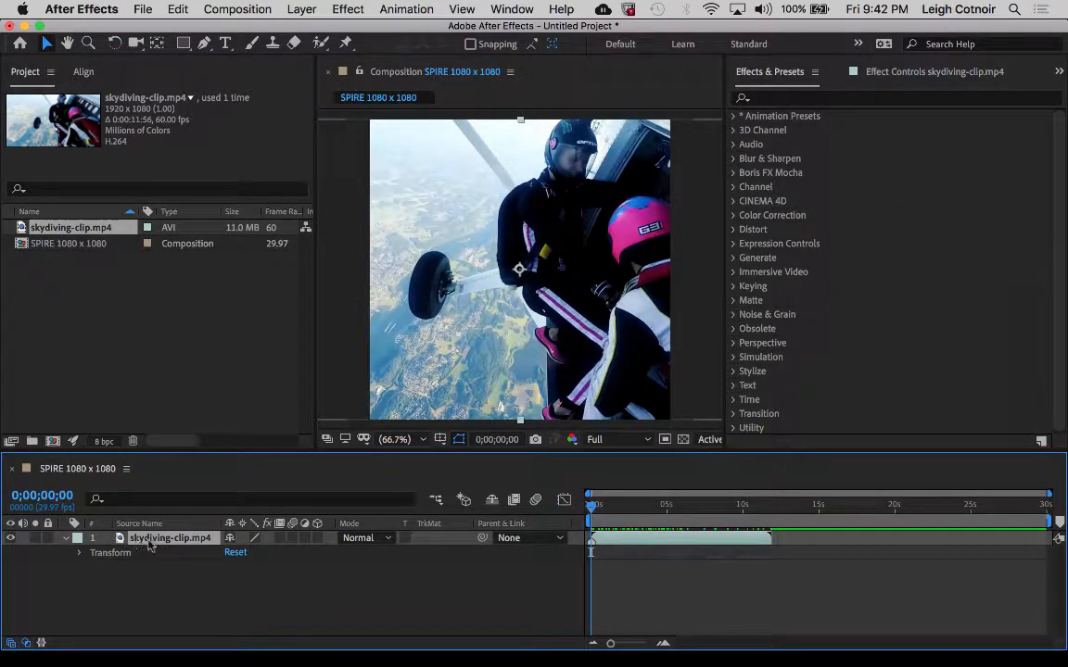
left_click(83, 556)
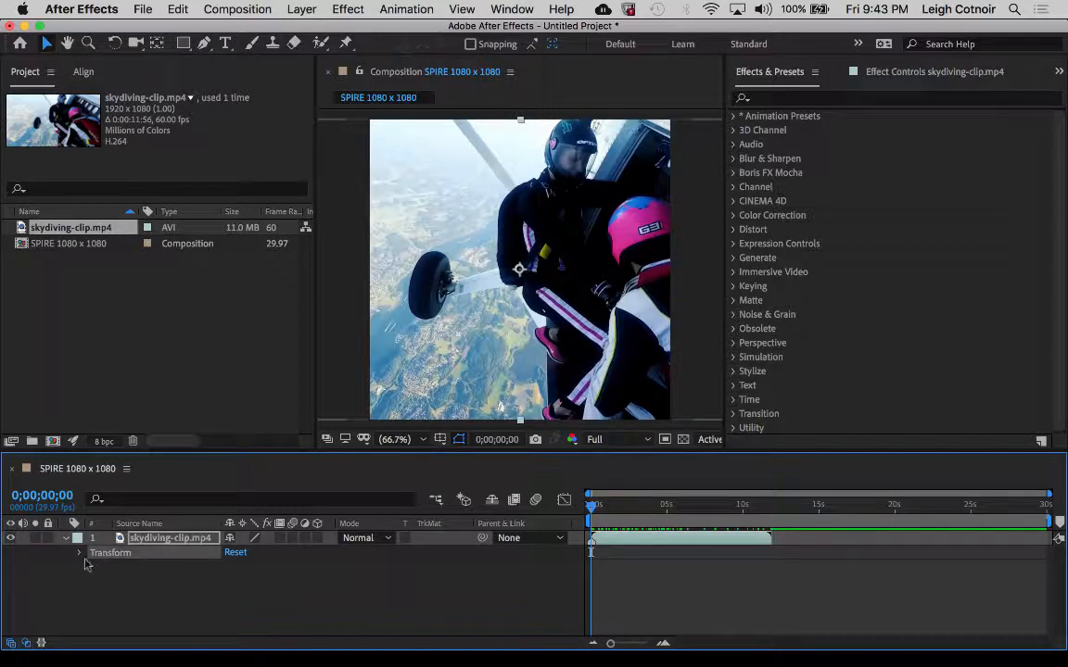
left_click(80, 552)
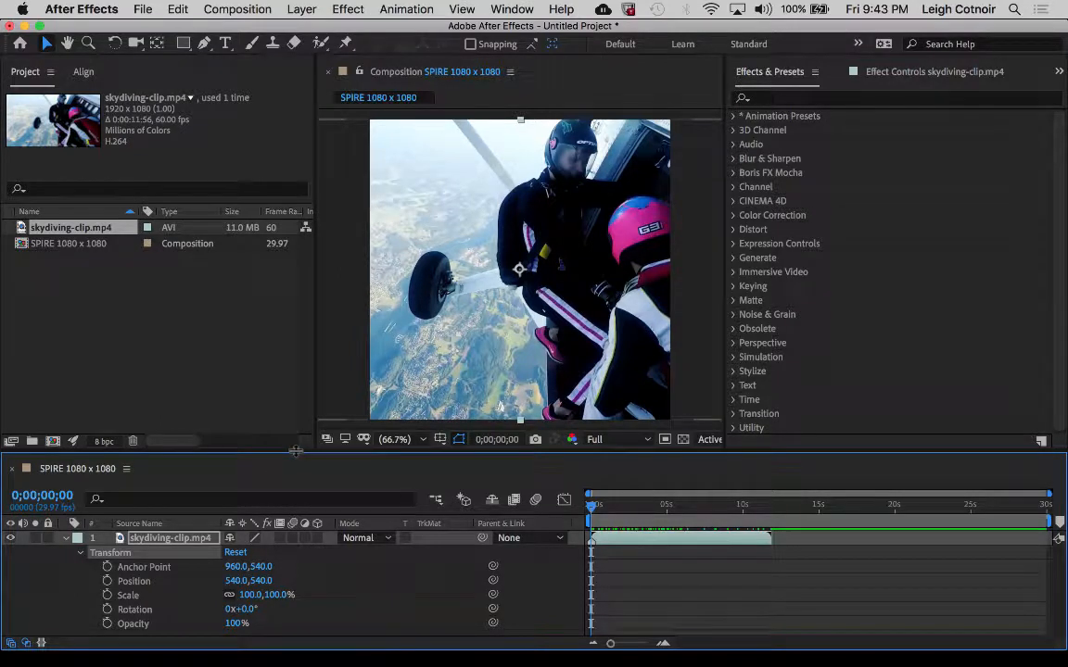
left_click_drag(294, 452, 297, 426)
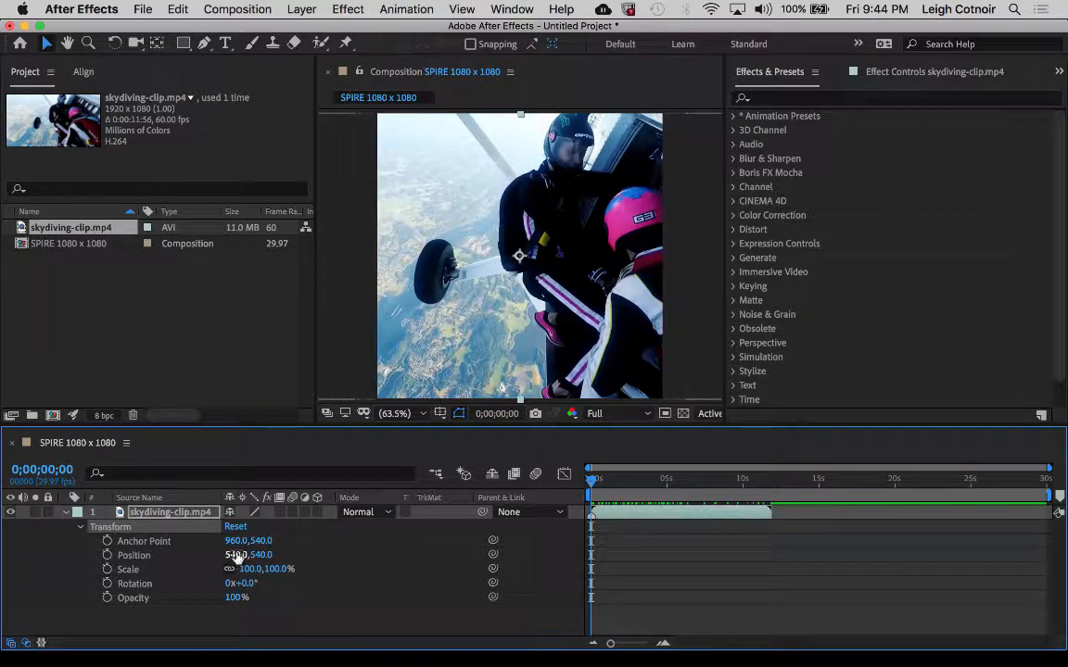
Set the clip's horizontal Position value to 381 and play a preview of the composition.
left_click_drag(236, 556, 93, 544)
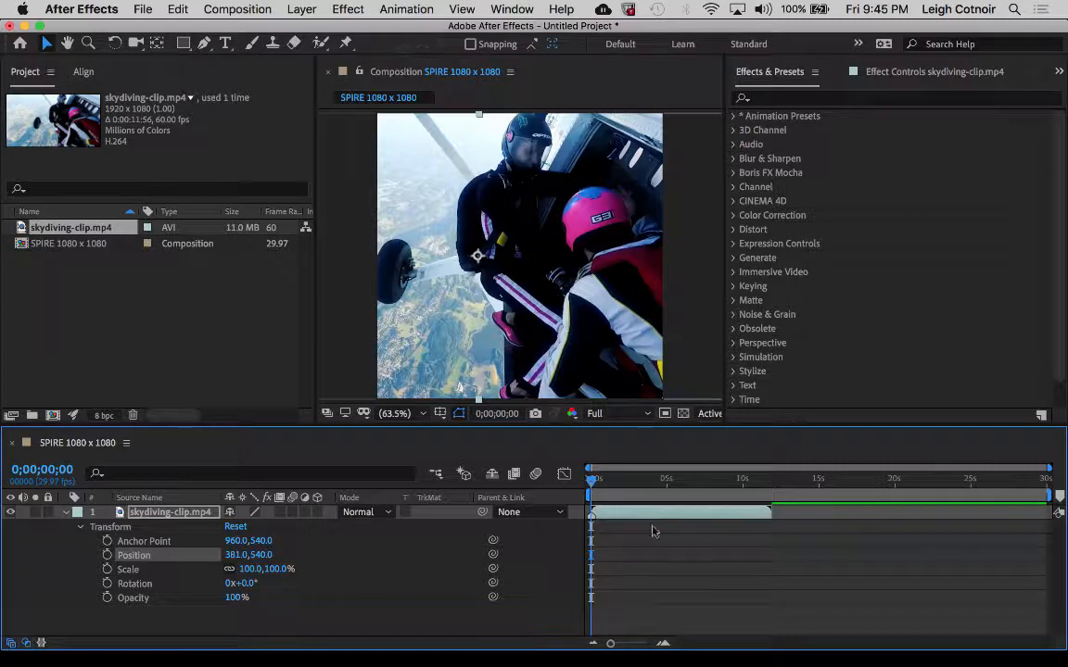
key("space")
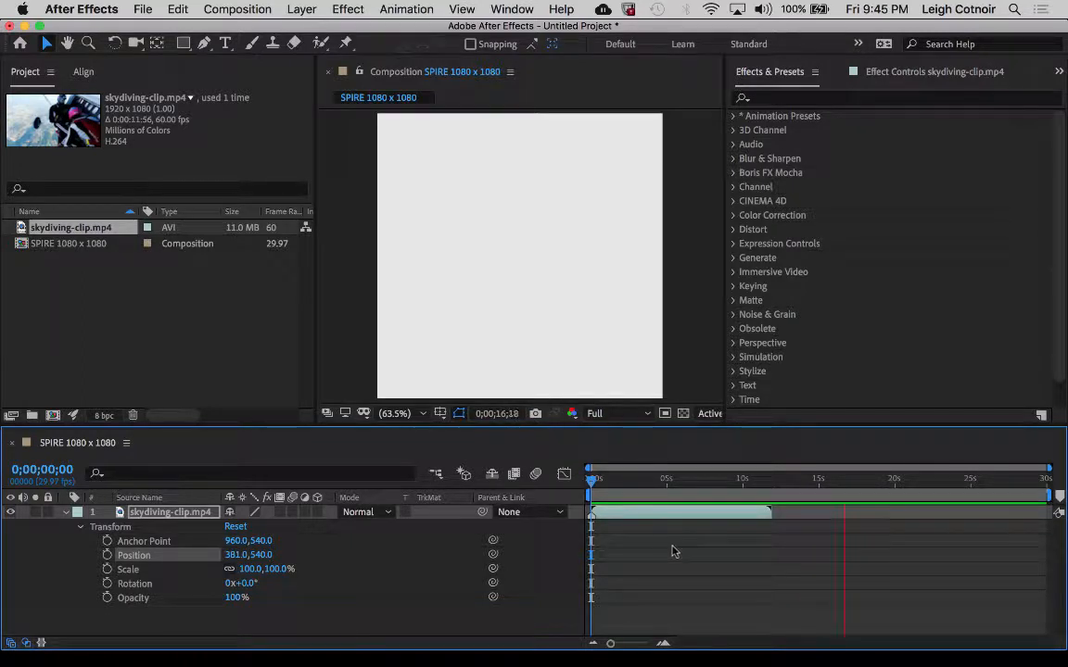
Stop the preview, move the current-time indicator to 0;00;05;08 and turn on keyframing for the clip's Position there.
key("space")
left_click_drag(851, 484, 698, 481)
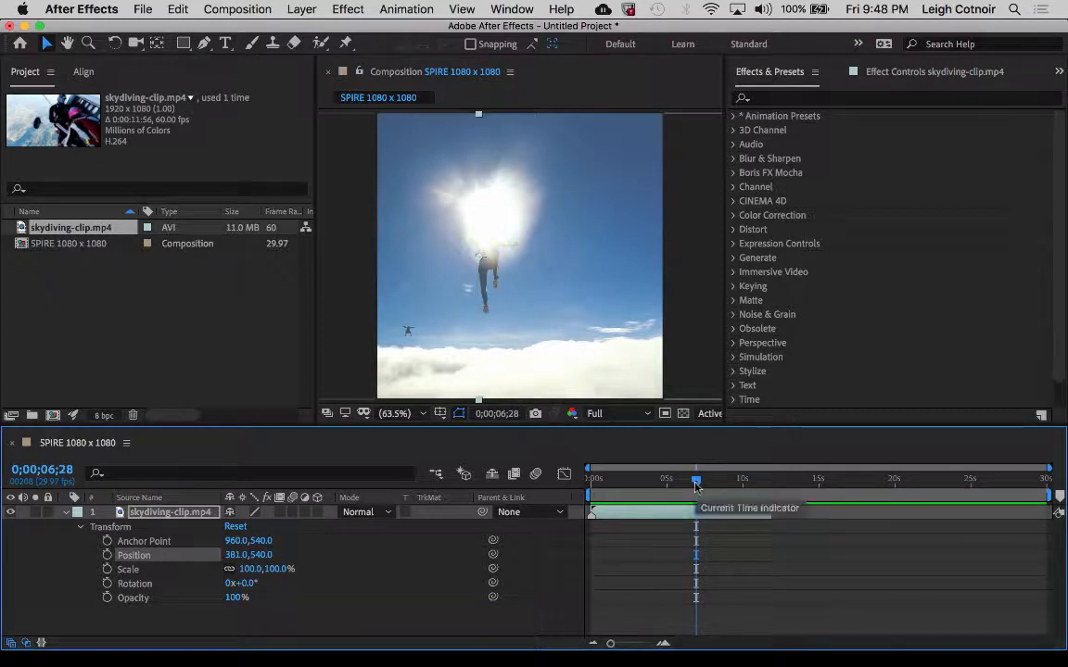
left_click_drag(696, 484, 670, 493)
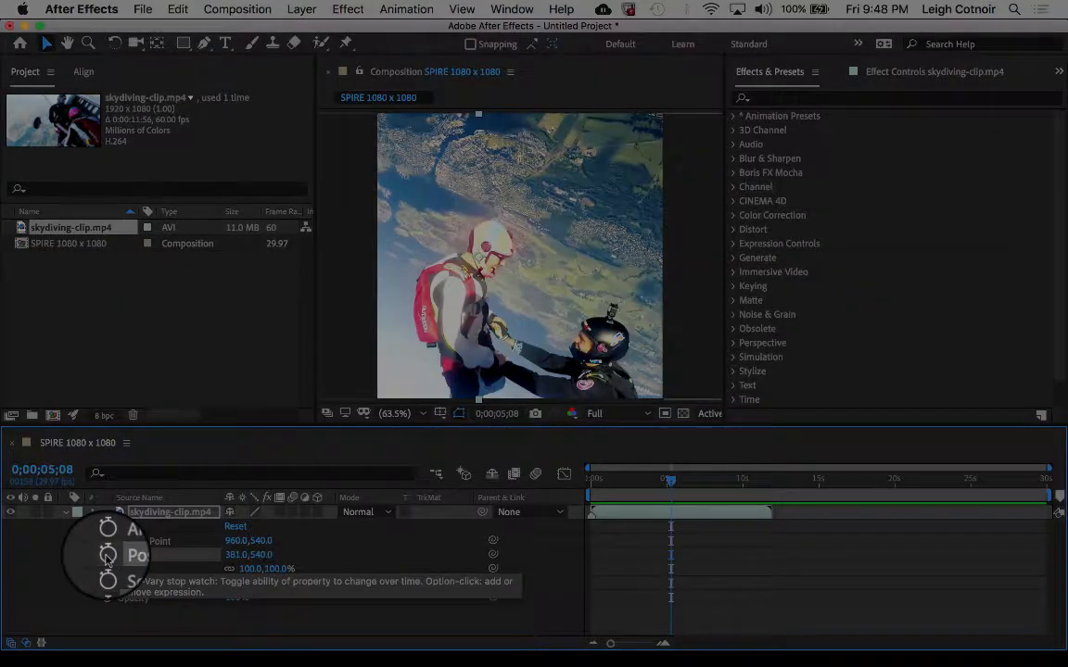
left_click(107, 554)
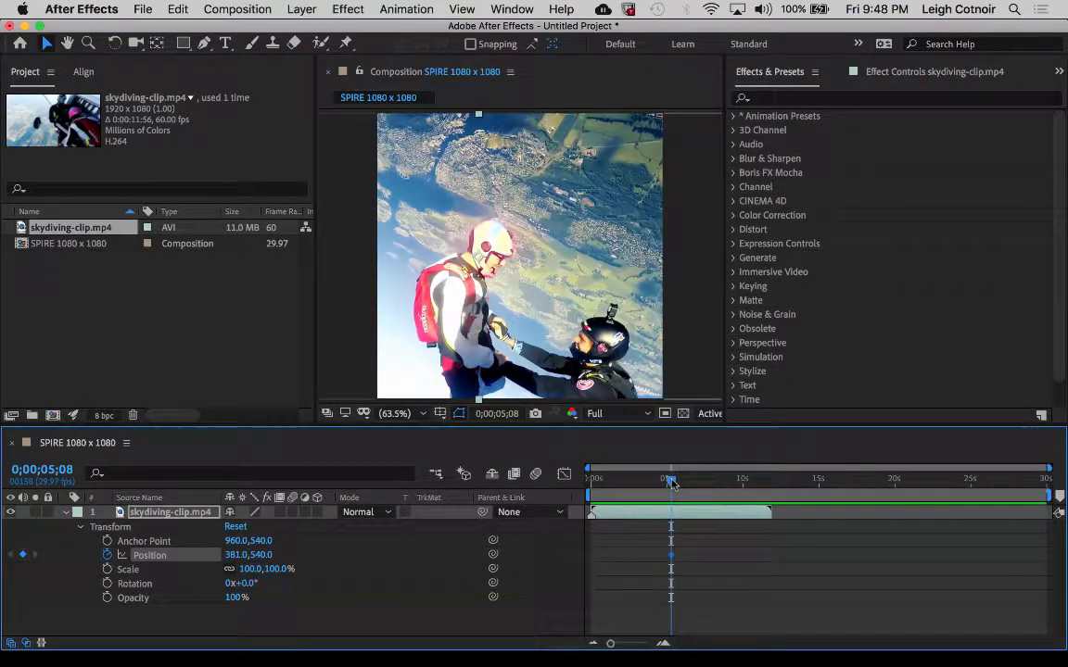
Return to 0;00;00;00 and add a Position keyframe with the current value at the start of the clip.
left_click_drag(670, 482, 584, 483)
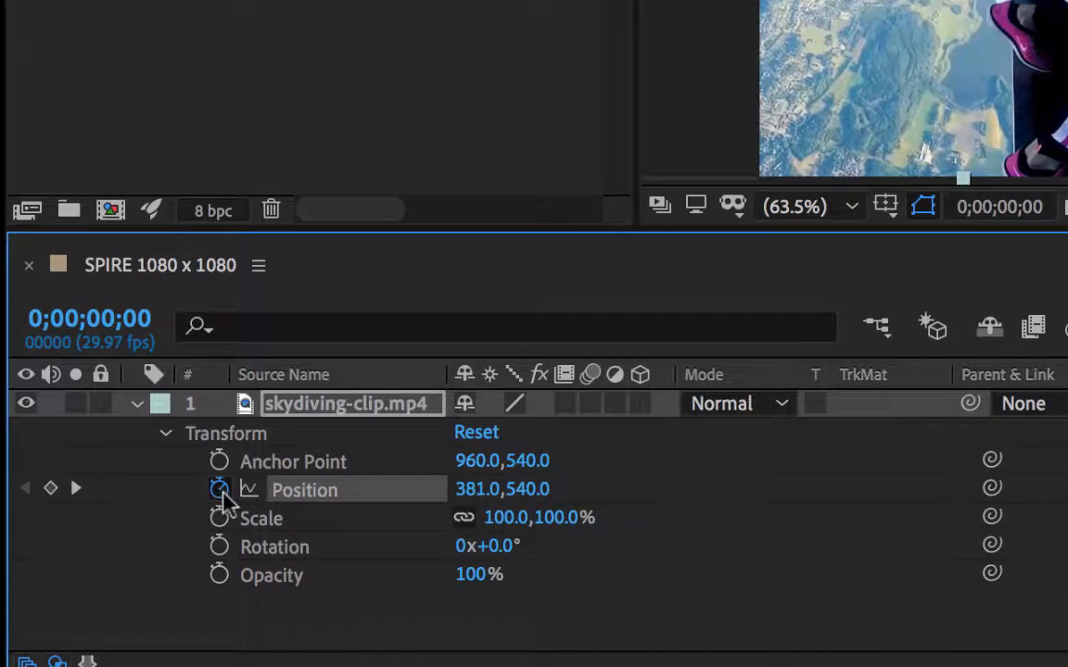
left_click(51, 490)
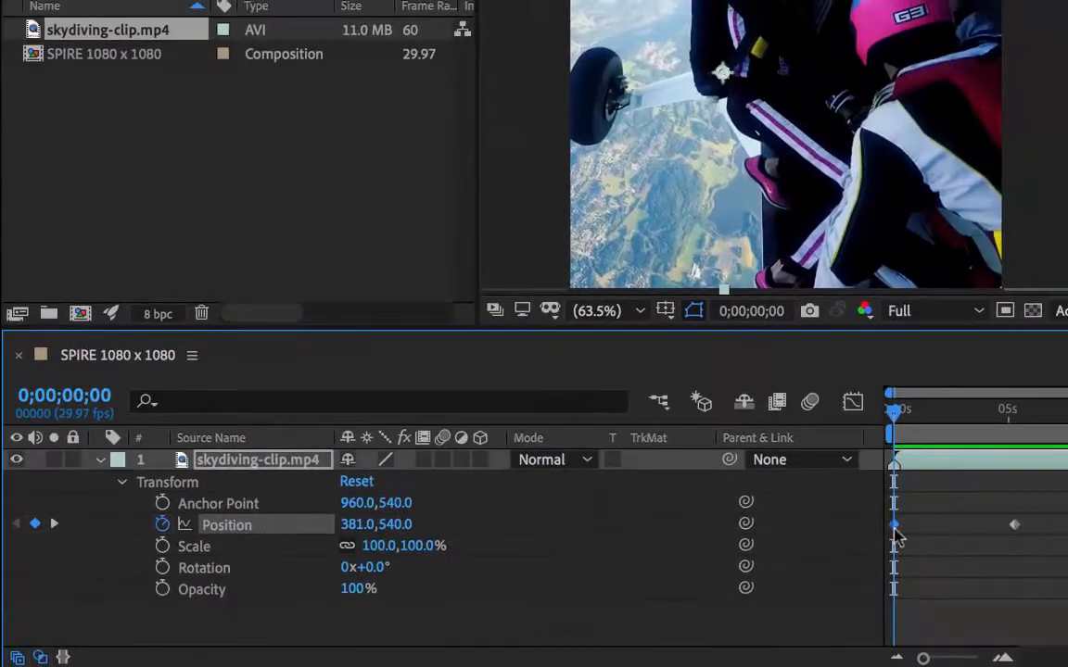
mouse_move(896, 531)
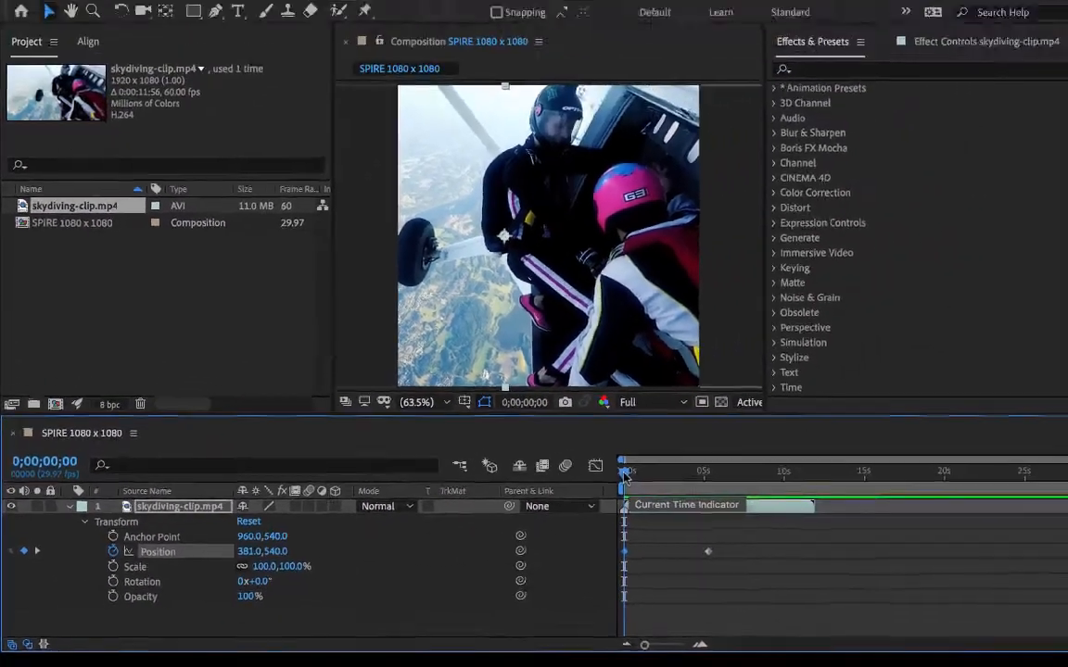
Go to the Position keyframe at 0;00;05;08 and set the clip's horizontal Position value to 604 there.
left_click_drag(627, 475, 658, 491)
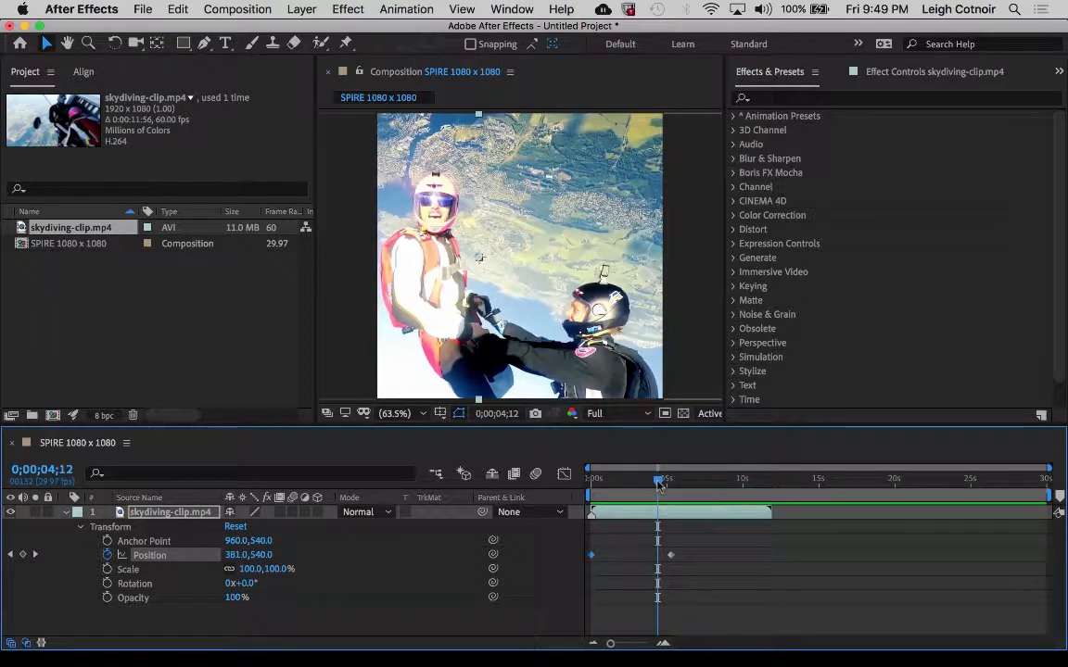
left_click_drag(659, 483, 664, 485)
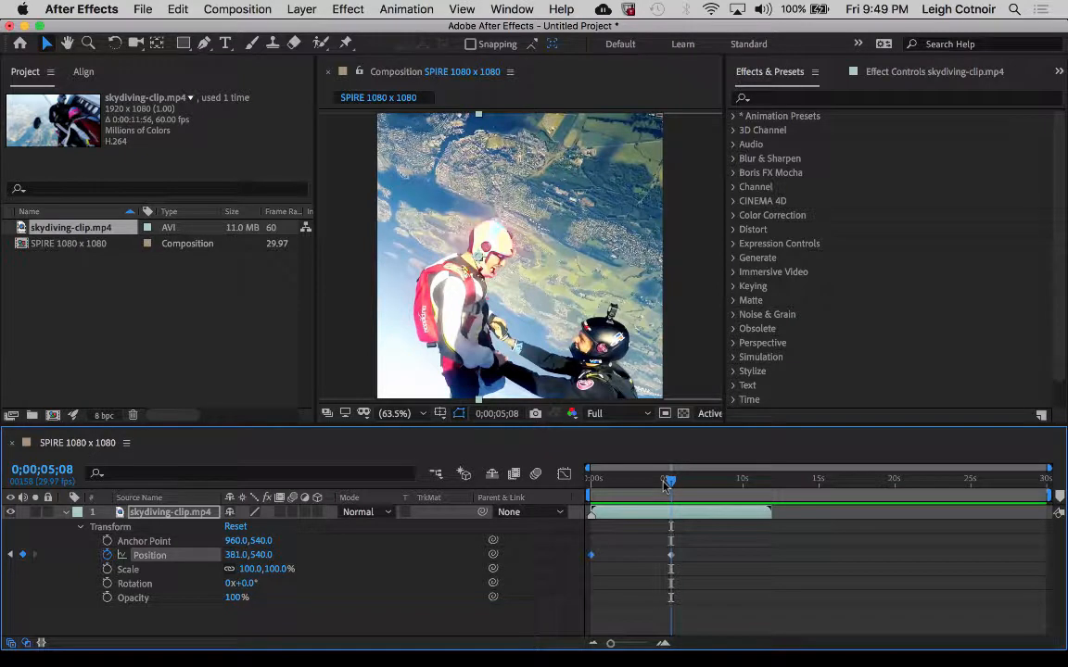
left_click(671, 558)
mouse_move(673, 559)
left_click_drag(238, 554, 436, 570)
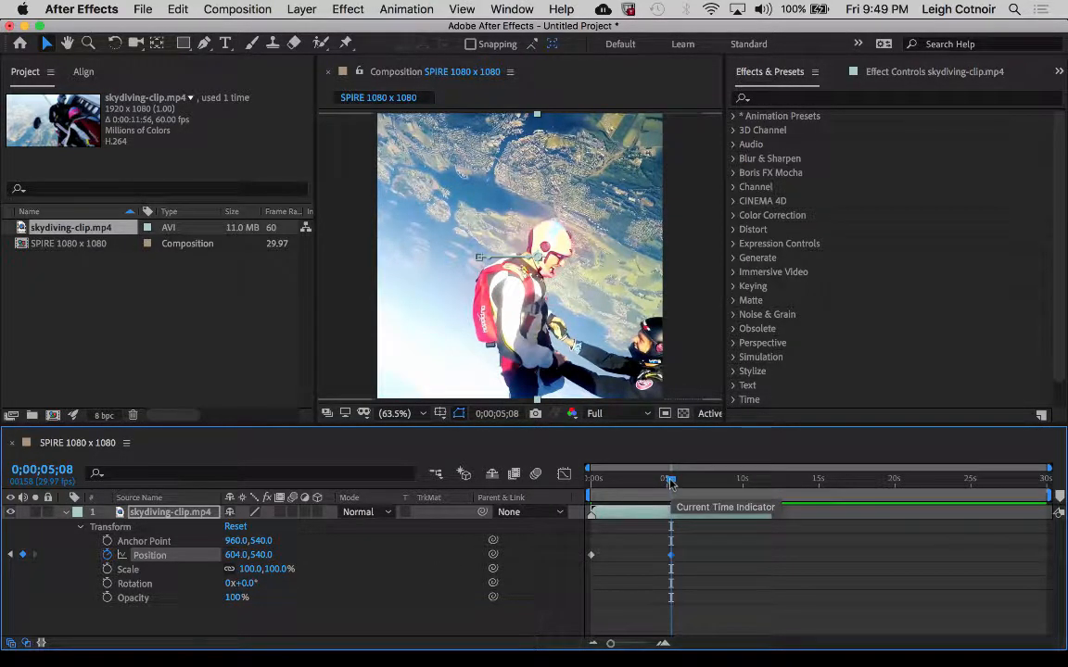
Scrub through the clip to check the framing, then preview the Position animation from 0;00;00;00 and stop playback.
left_click_drag(671, 484, 729, 486)
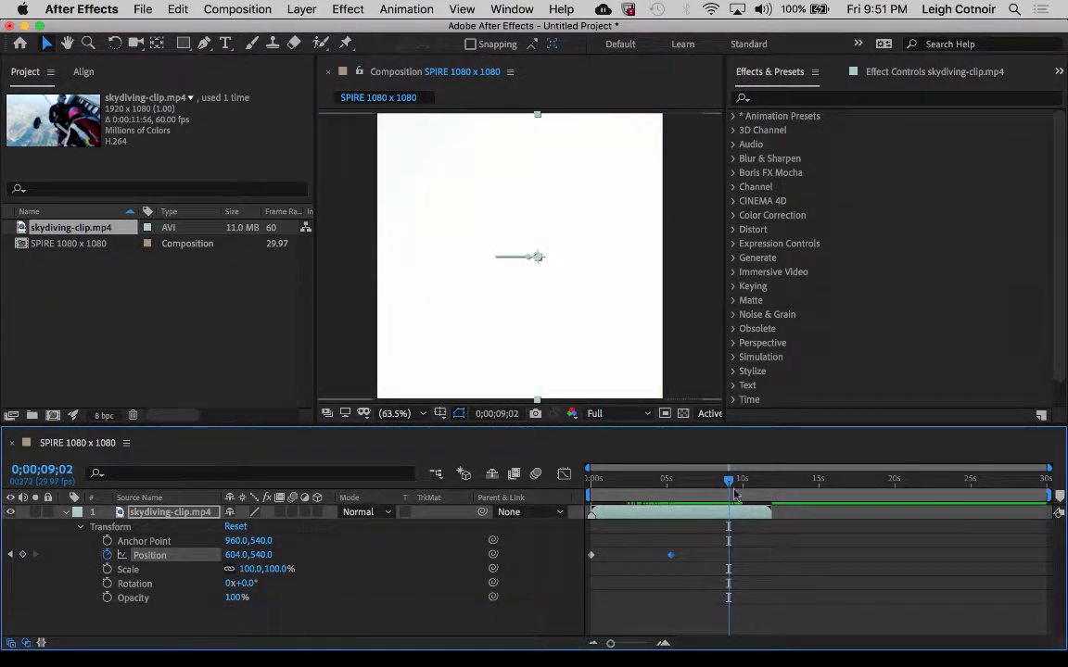
left_click_drag(729, 486, 692, 487)
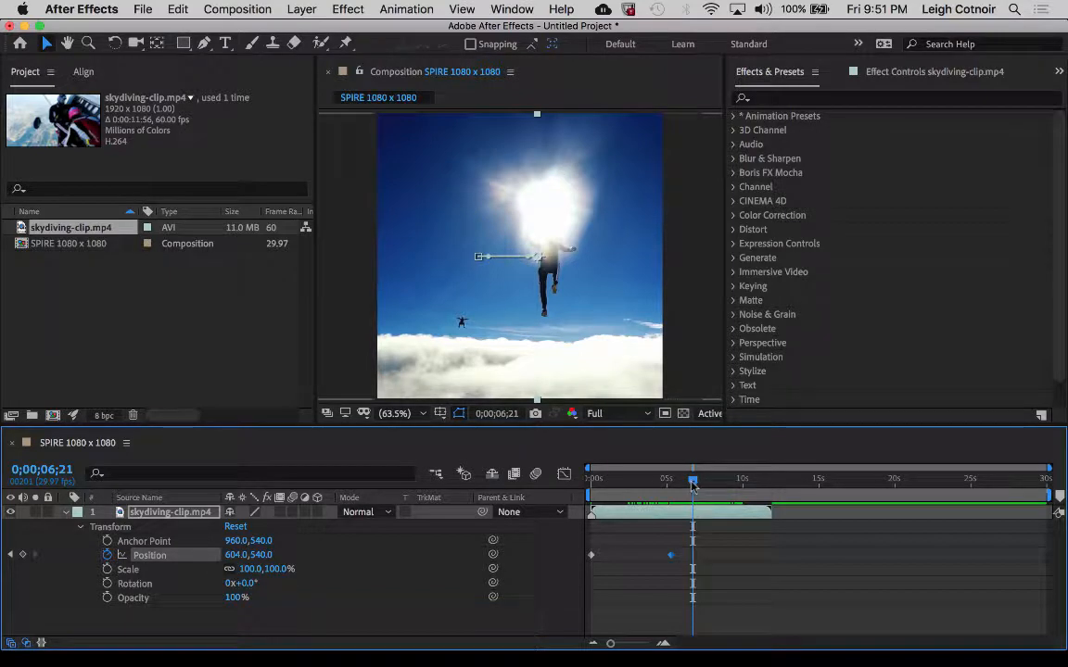
left_click_drag(693, 484, 680, 489)
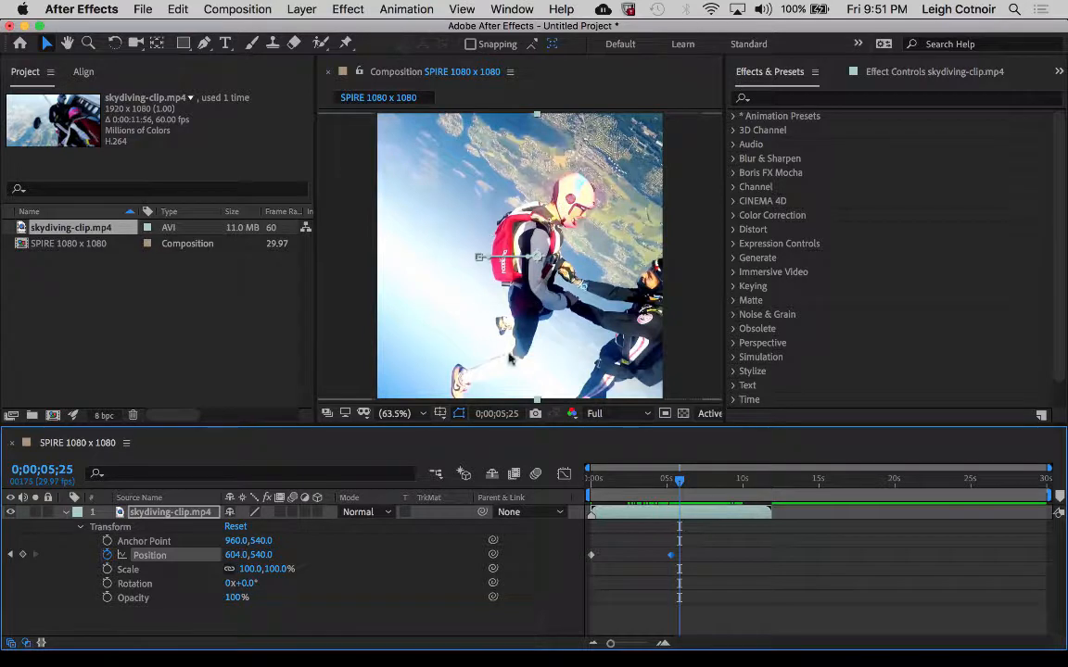
left_click_drag(680, 483, 580, 485)
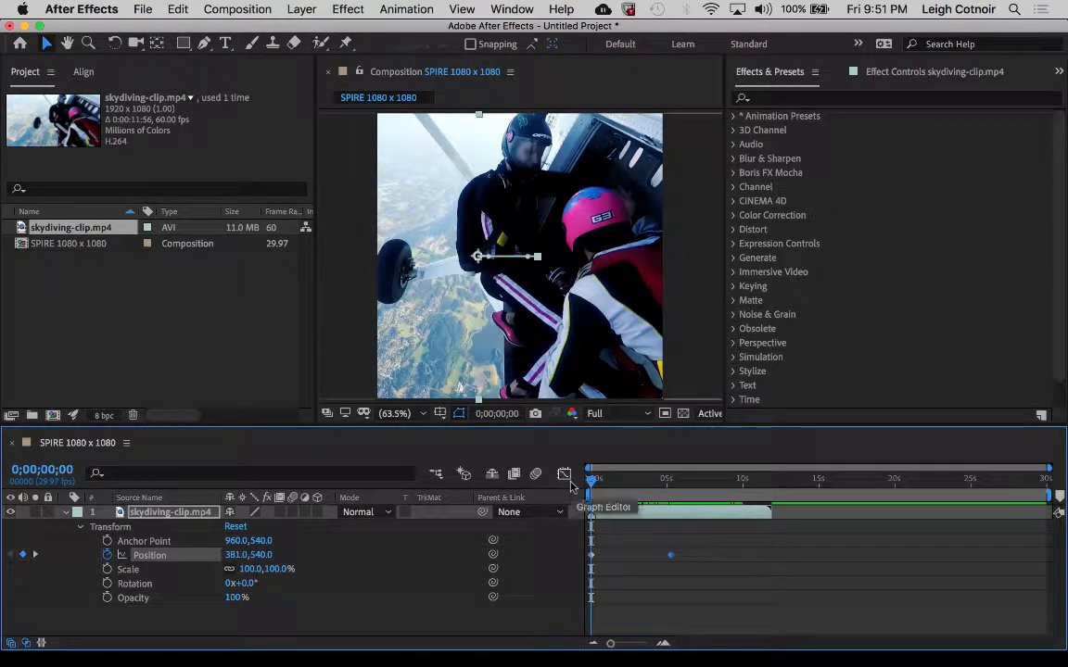
key("space")
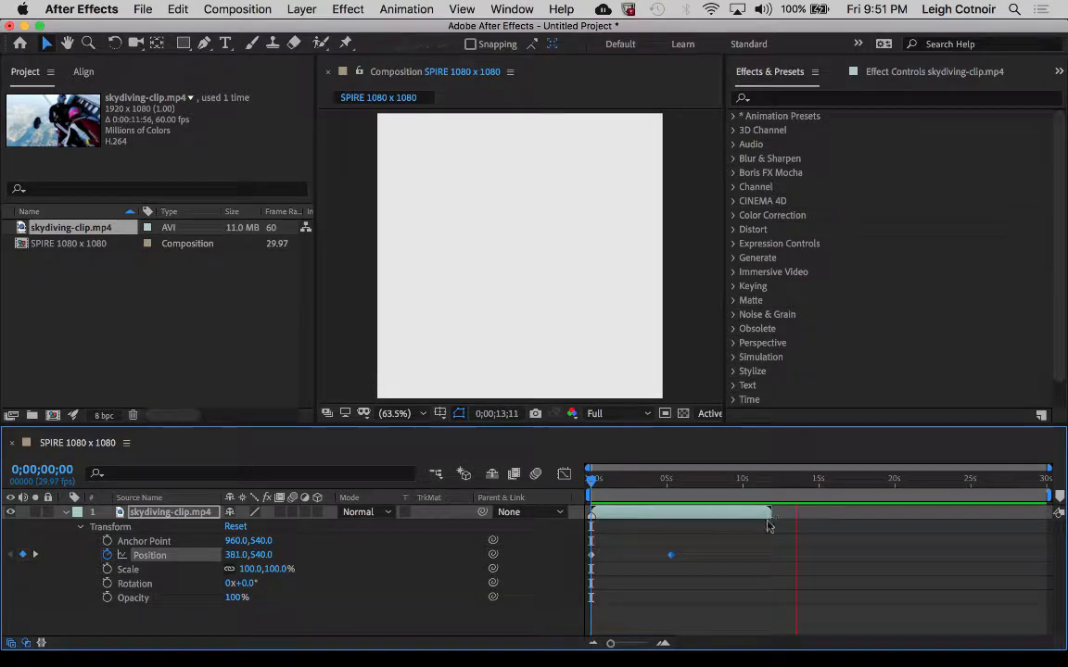
key("space")
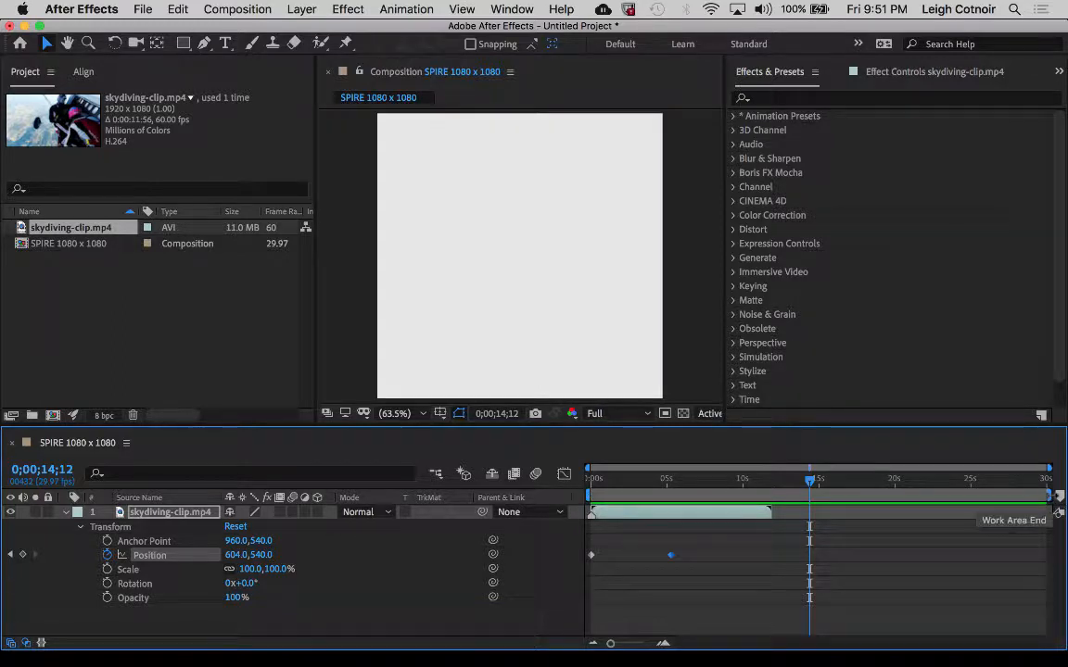
Shorten the work area so it ends where the skydiving clip ends, and preview that range.
left_click_drag(1048, 496, 783, 499)
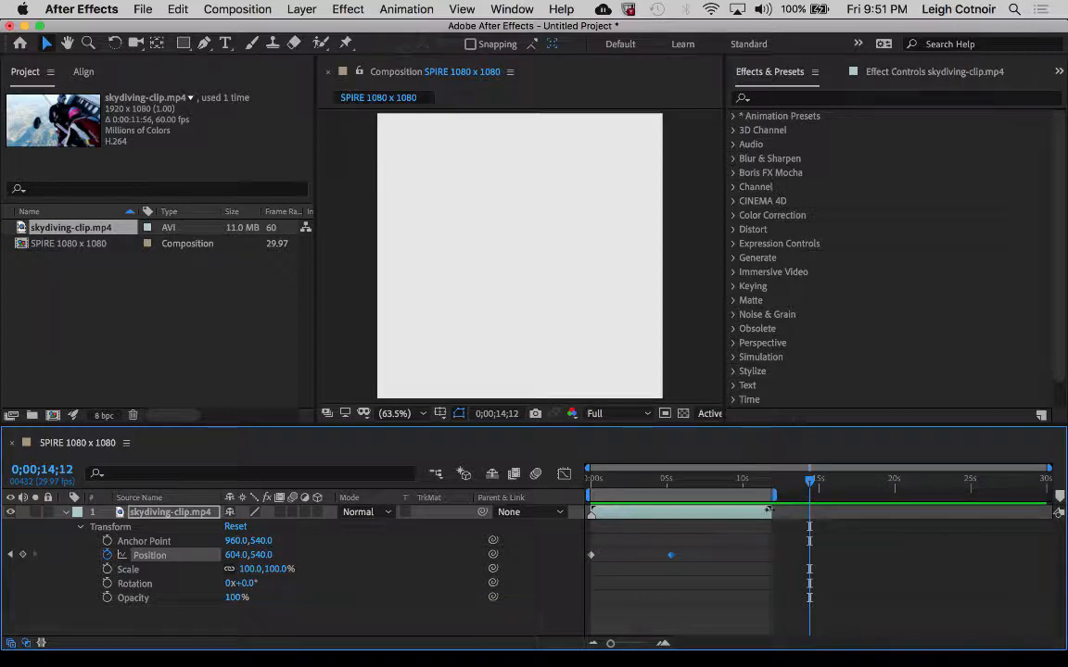
left_click_drag(812, 482, 691, 484)
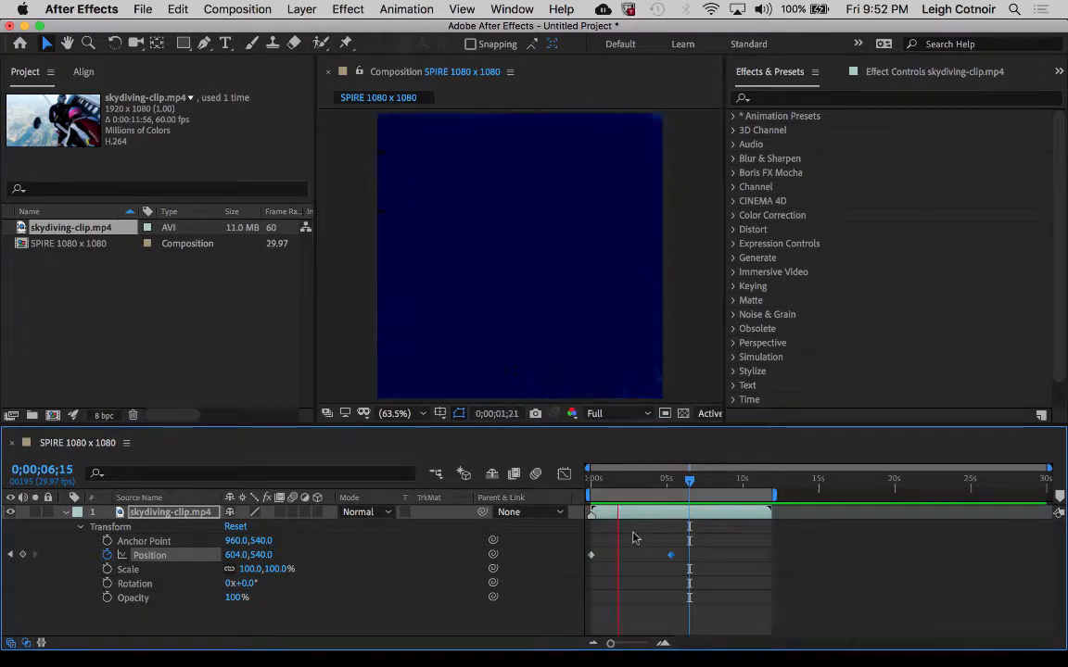
key("space")
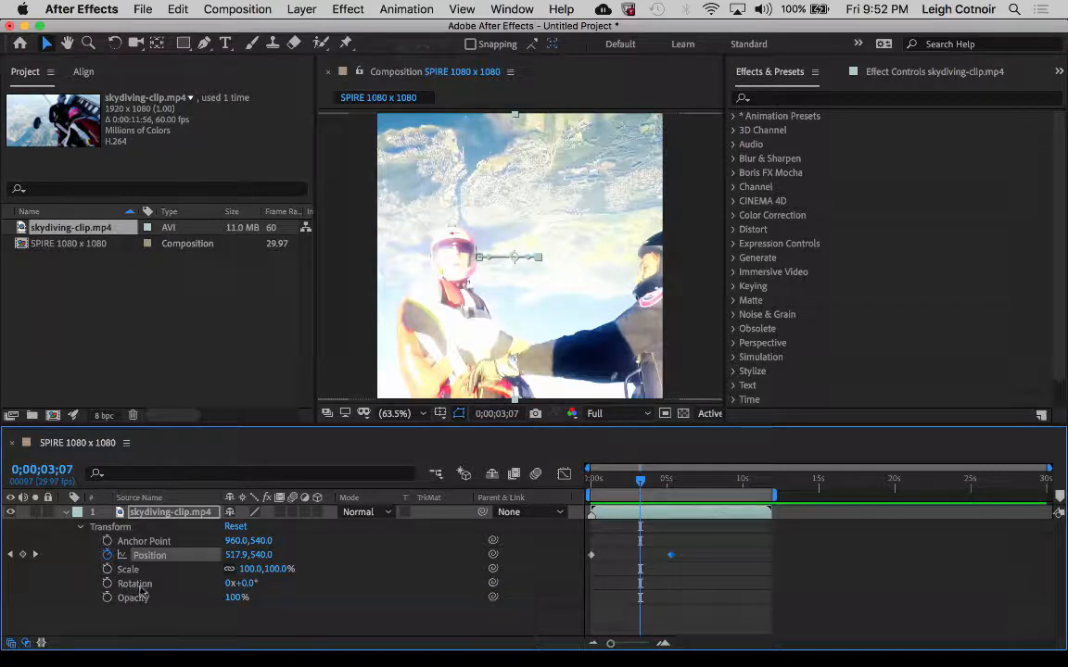
Collapse the Transform group and the skydiving-clip.mp4 layer's properties in the timeline.
left_click(82, 527)
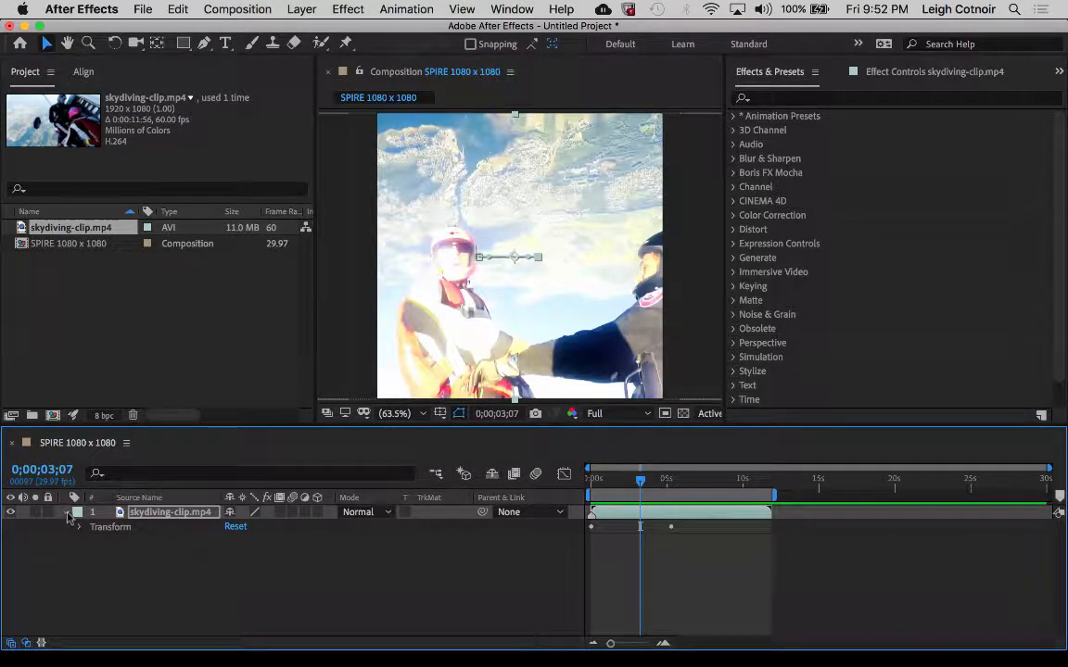
left_click(67, 514)
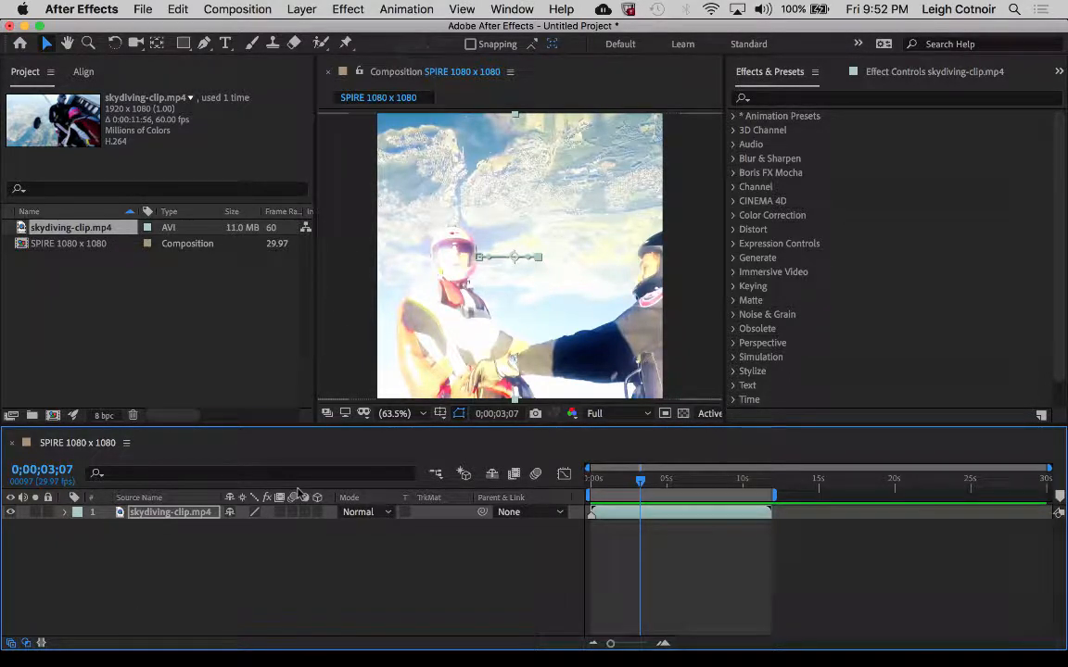